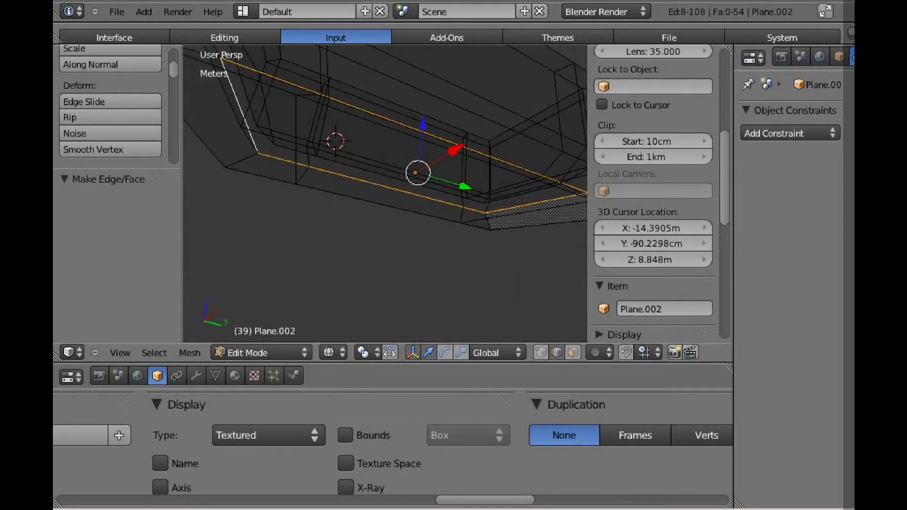
- Connect the lower front edge and fill the bottom edge loop with faces
alt+right_click(415, 195)
key(ctrl+e)
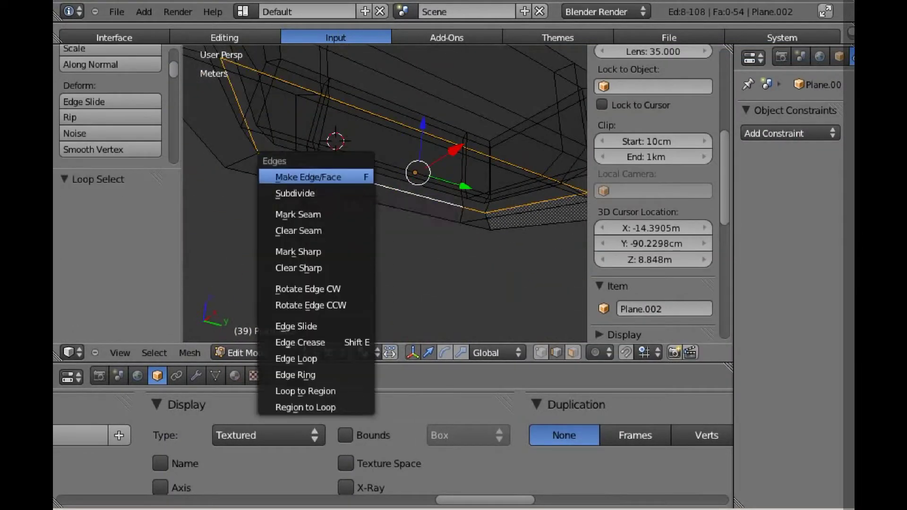
click(307, 176)
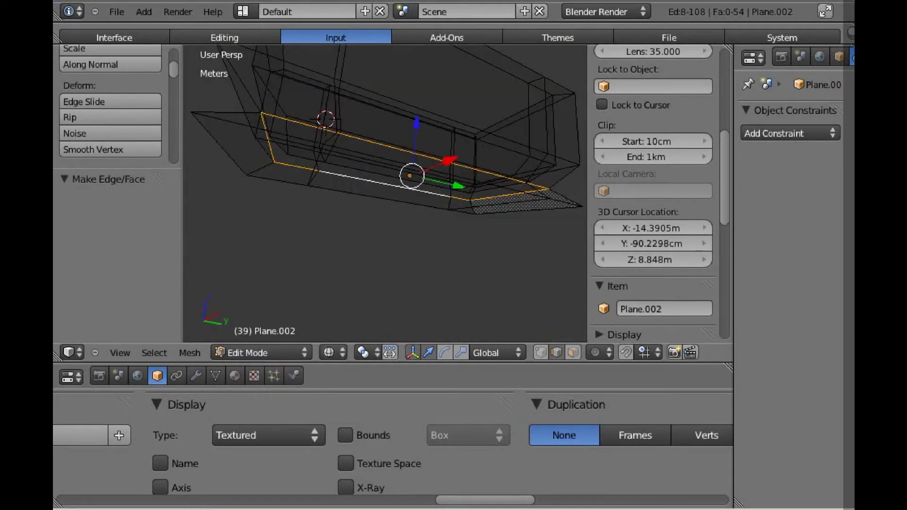
key(alt+f)
middle_drag(378, 259, 359, 283)
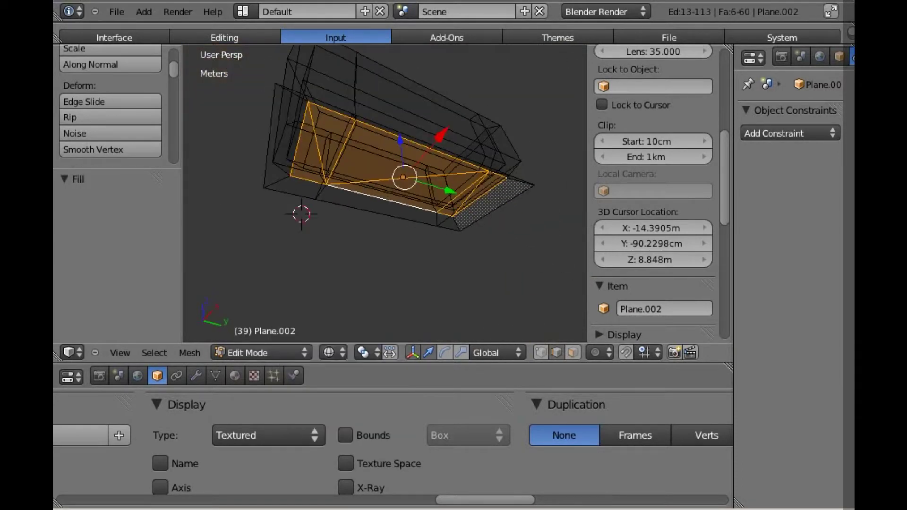
scroll(384, 193, up, 3)
- Check the specials and edge menus, then start a loop cut across the walls
key(w)
key(Escape)
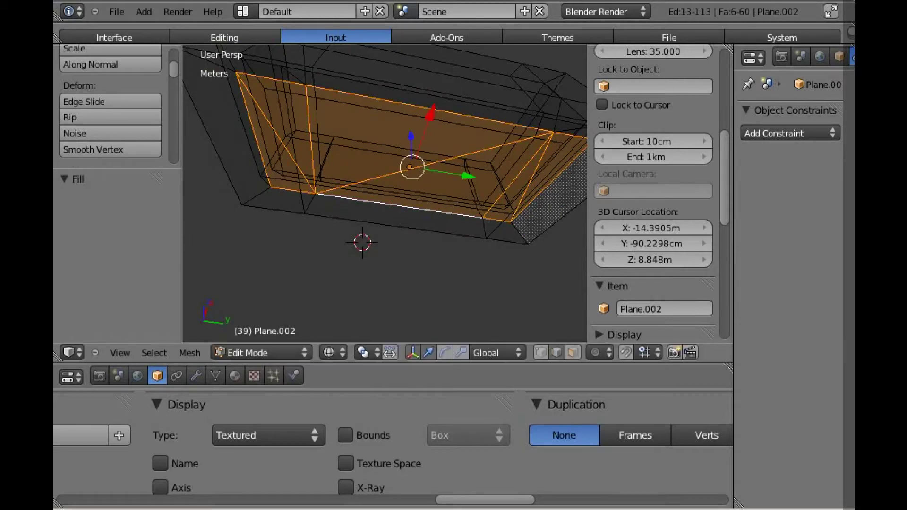
key(ctrl+e)
key(Escape)
key(ctrl+r)
mouse_move(407, 212)
middle_down()
mouse_move(378, 236)
mouse_move(340, 203)
mouse_move(397, 222)
mouse_move(359, 188)
mouse_move(359, 222)
mouse_move(350, 203)
mouse_move(368, 217)
mouse_move(359, 199)
mouse_move(359, 222)
mouse_move(378, 203)
middle_up()
- Snap the 3D cursor to a wall edge and select the ring of wall edges
alt+right_click(317, 199)
right_click(331, 199)
key(shift+s)
key(Tab)
key(Tab)
ctrl+alt+right_click(331, 156)
key(Tab)
key(Tab)
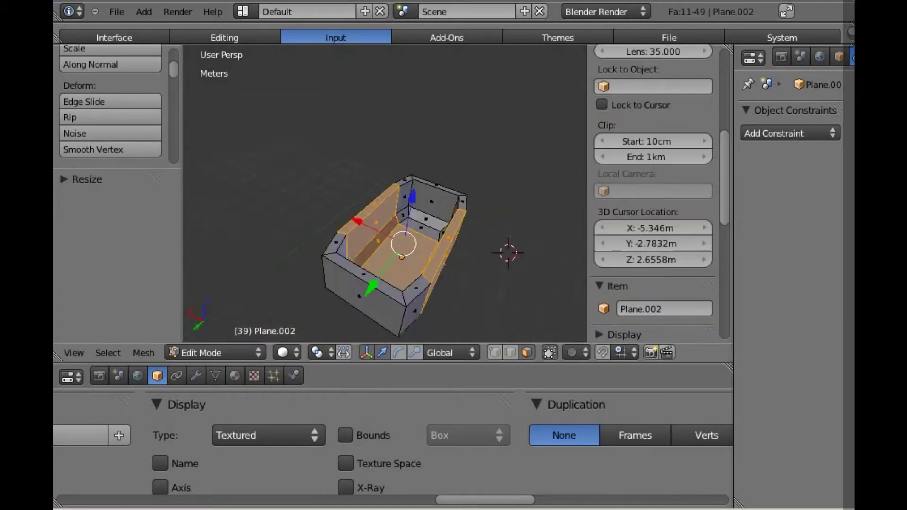
mouse_move(378, 213)
middle_down()
mouse_move(369, 189)
mouse_move(373, 203)
mouse_move(349, 207)
mouse_move(330, 189)
middle_up()
- Subdivide the selected rim edges with smoothness 0.310
key(w)
click(328, 203)
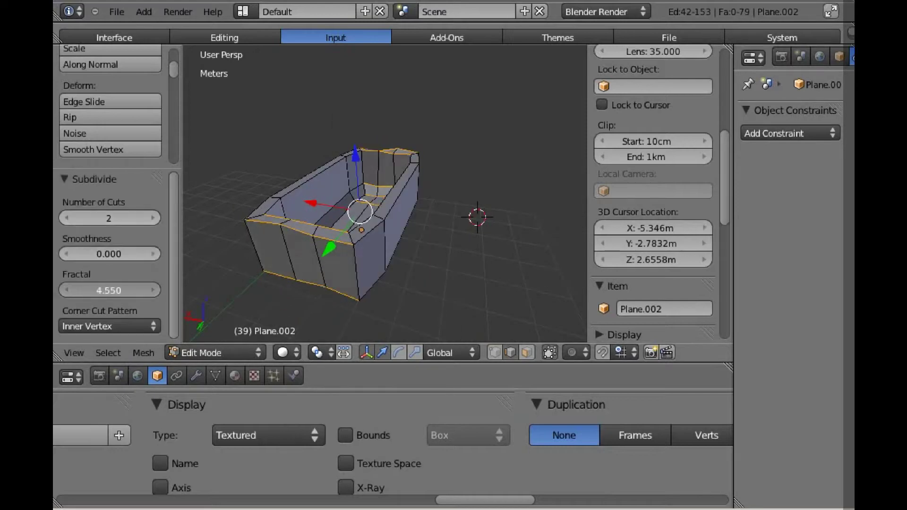
middle_drag(378, 212, 425, 198)
drag(109, 253, 122, 253)
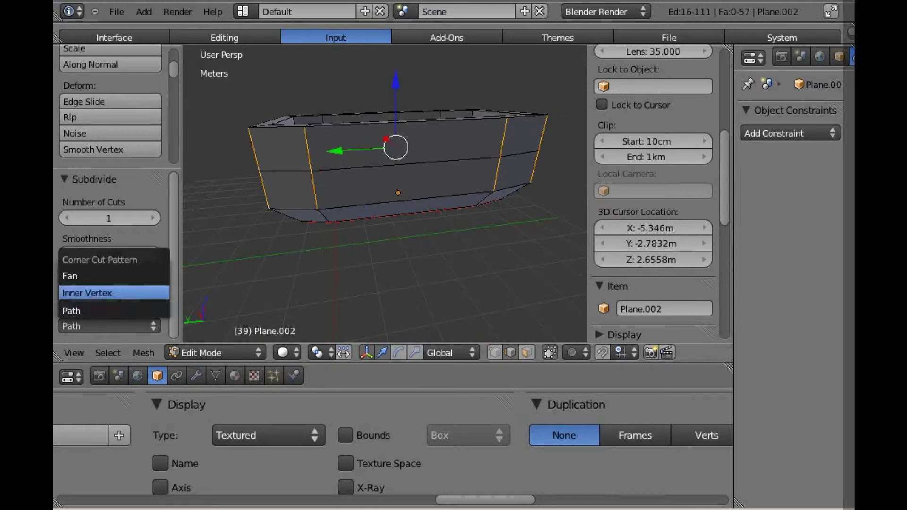
- Raise the new horizontal edge loop about 20 cm up the walls
alt+right_click(401, 161)
key(g)
key(z)
click(397, 142)
middle_drag(397, 142, 330, 156)
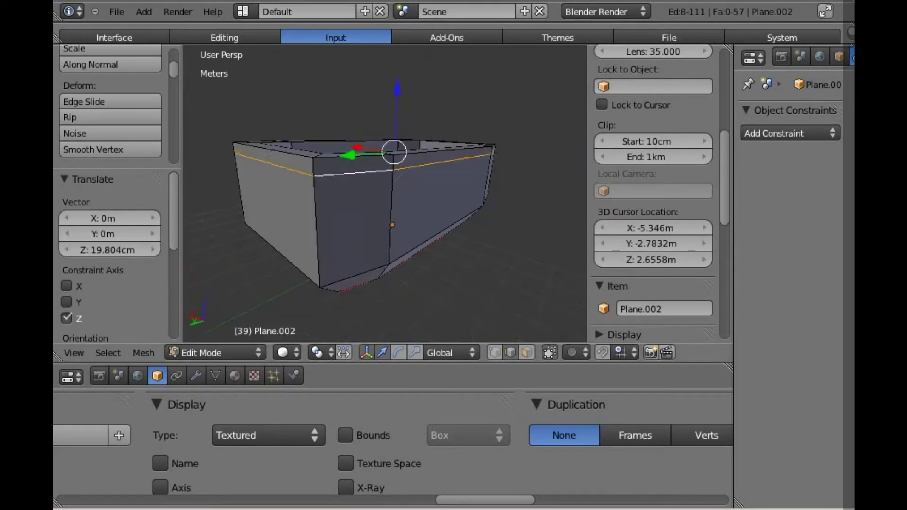
- Extrude the top rim faces, scale them outward and lower the rim 9.68 cm
ctrl+alt+right_click(439, 160)
key(e)
key(Escape)
key(s)
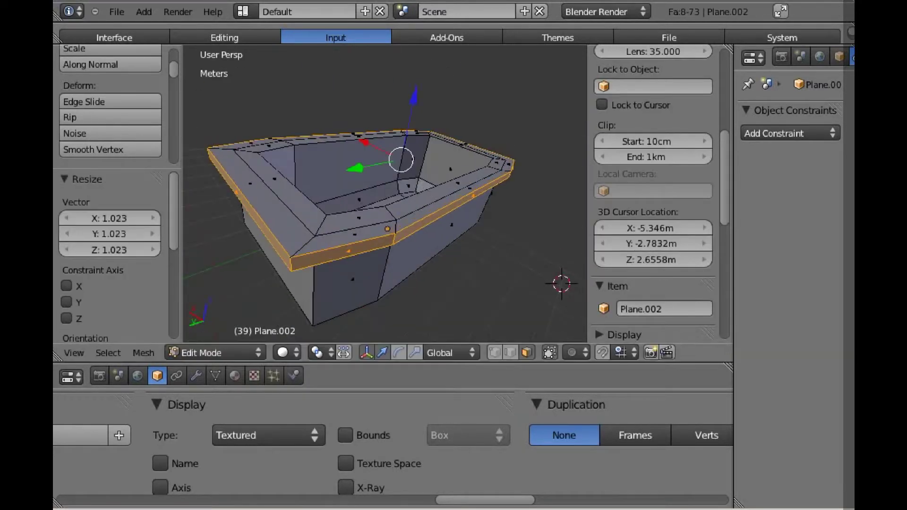
mouse_move(385, 188)
middle_down()
mouse_move(374, 198)
mouse_move(368, 179)
mouse_move(387, 123)
middle_up()
key(g)
key(z)
key(Return)
- Close the gap with a new face and recalculate normals outward for the whole mesh
key(f)
key(a)
key(ctrl+n)
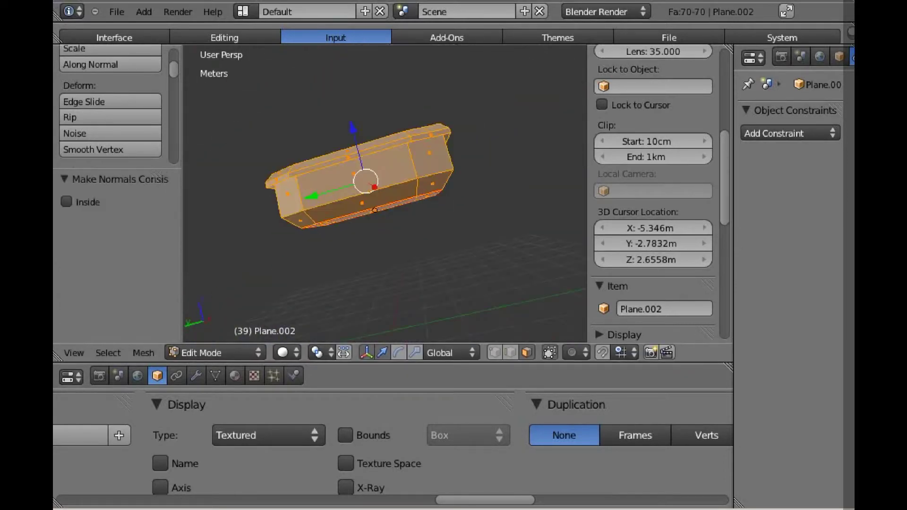
mouse_move(378, 189)
middle_down()
mouse_move(378, 170)
mouse_move(359, 156)
mouse_move(349, 166)
mouse_move(377, 207)
mouse_move(378, 227)
mouse_move(368, 203)
mouse_move(359, 218)
middle_up()
- Duplicate and extrude the corner faces, flattening the extrusion to zero height
key(shift+d)
key(e)
key(s)
key(z)
key(0)
key(Return)
- Isolate the corner pieces, delete the unwanted faces and reveal the rest of the mesh
key(ctrl+l)
key(shift+h)
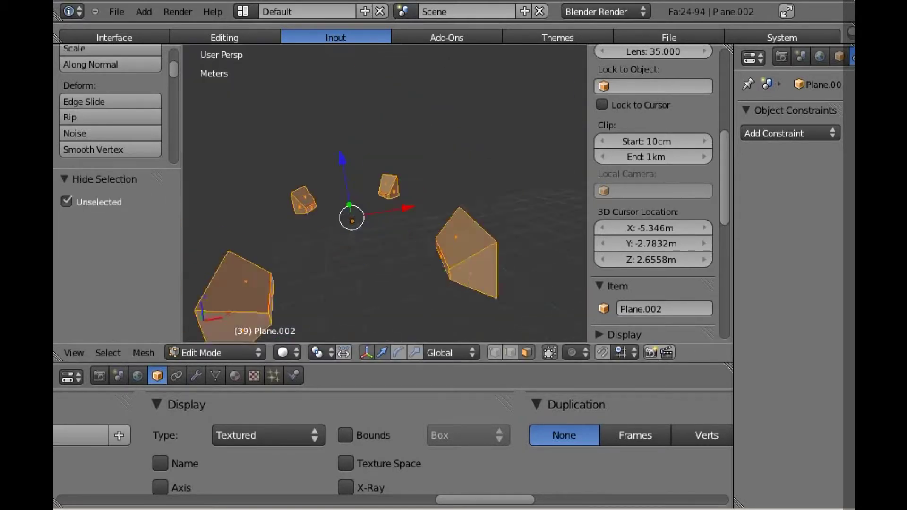
key(Return)
key(alt+h)
scroll(378, 213, up, 3)
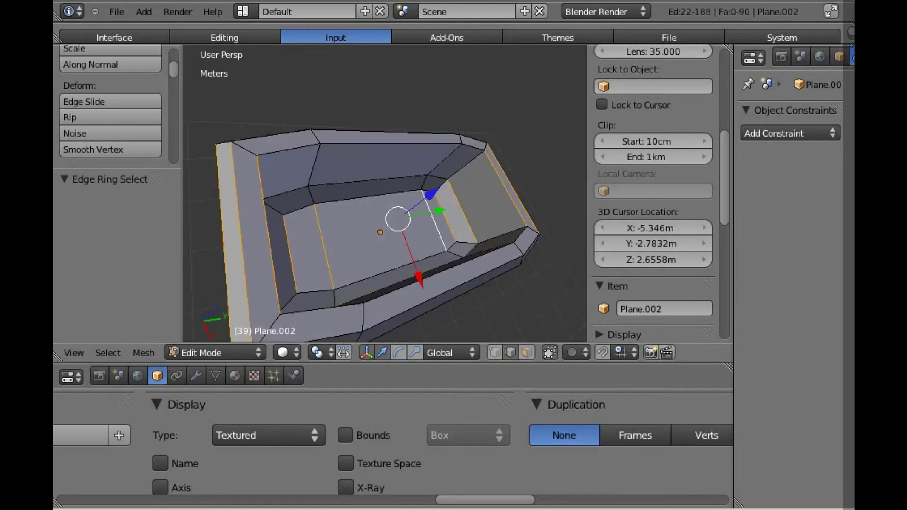
middle_drag(378, 189, 378, 218)
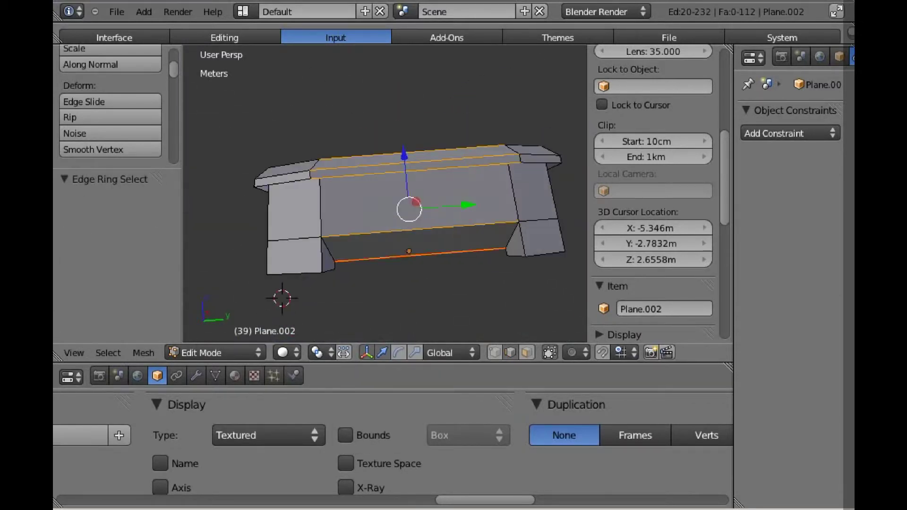
mouse_move(377, 189)
middle_down()
mouse_move(416, 203)
mouse_move(402, 207)
middle_up()
scroll(385, 193, down, 4)
- Widen two wall edge loops along Y to 1.099 and 1.141
key(s)
key(y)
key(Return)
alt+right_click(354, 269)
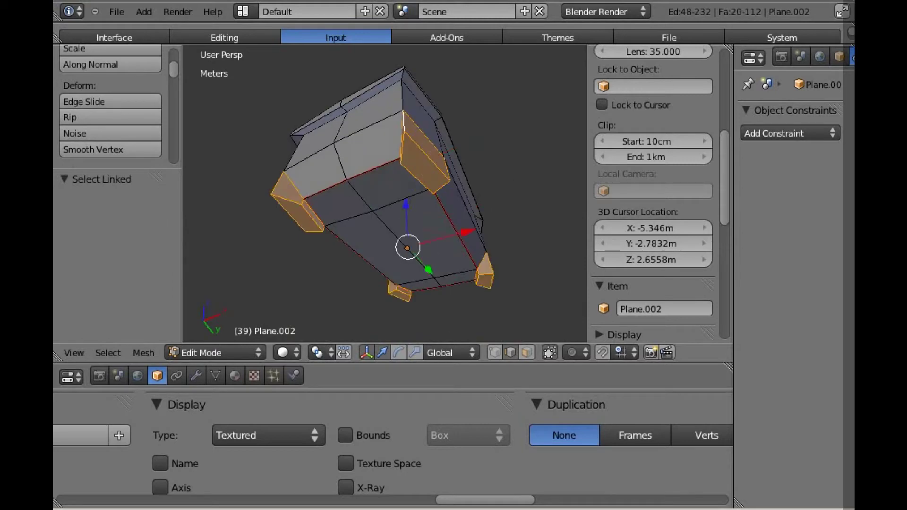
alt+right_click(385, 236)
key(s)
key(y)
key(Return)
- Move an edge along Y, enlarge it to 1.343, and shrink the small face to 0.456
middle_drag(385, 203, 402, 208)
scroll(385, 193, up, 4)
right_click(397, 166)
key(g)
key(y)
click(397, 166)
key(s)
key(Return)
scroll(385, 194, up, 3)
key(s)
key(Return)
- Smooth the small face's vertices into a rounder hexagon and resize it
click(93, 149)
key(w)
click(359, 285)
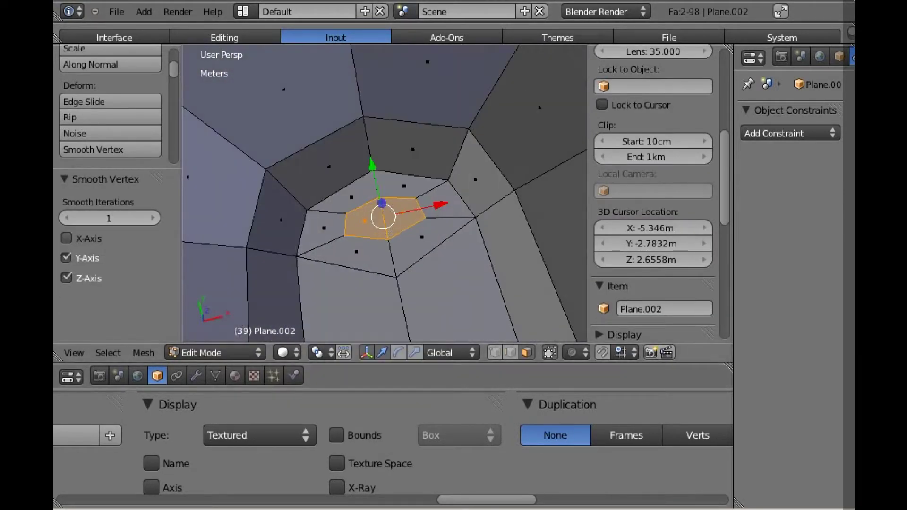
key(s)
key(Return)
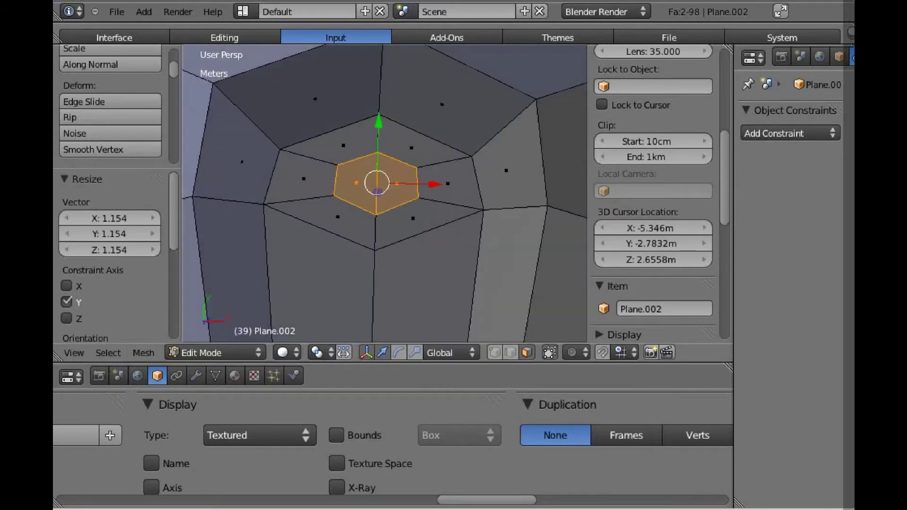
- Extrude the hexagonal face into the mesh and delete the unwanted faces
mouse_move(418, 216)
middle_down()
mouse_move(418, 188)
mouse_move(385, 156)
middle_up()
key(s)
key(Return)
key(e)
key(Return)
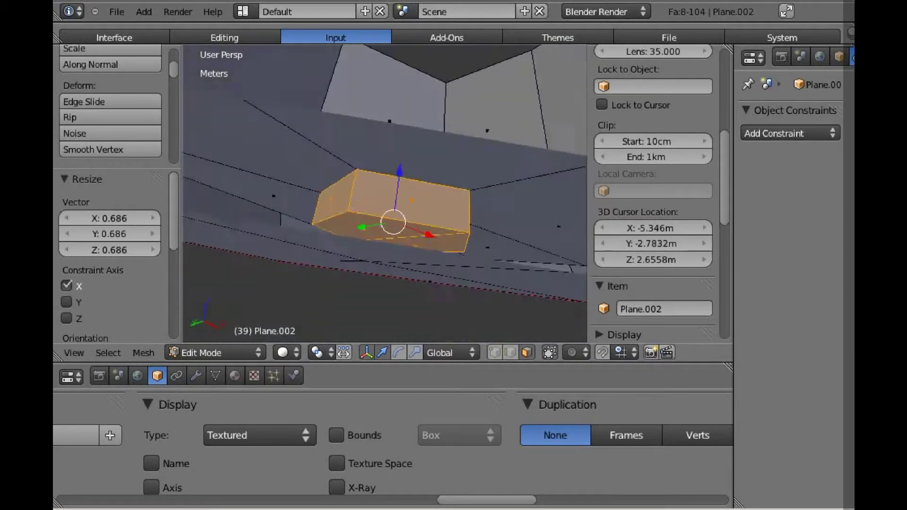
key(a)
key(x)
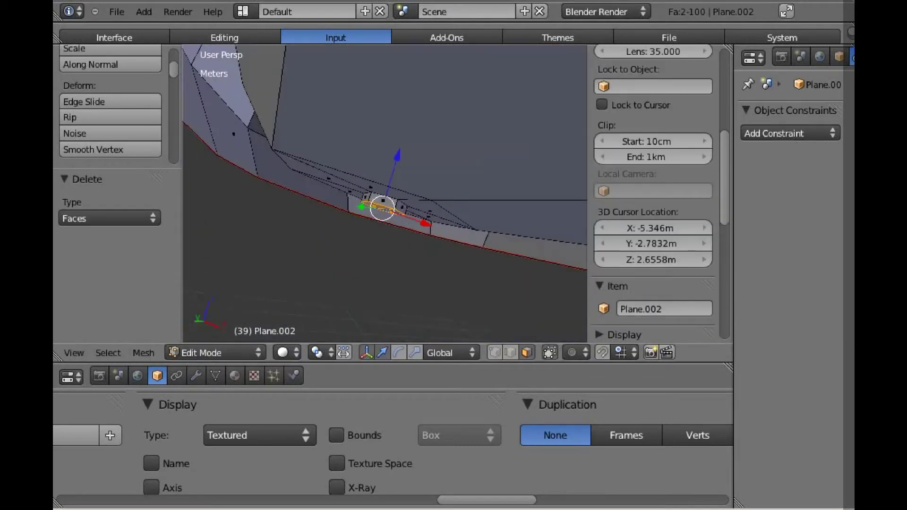
key(s)
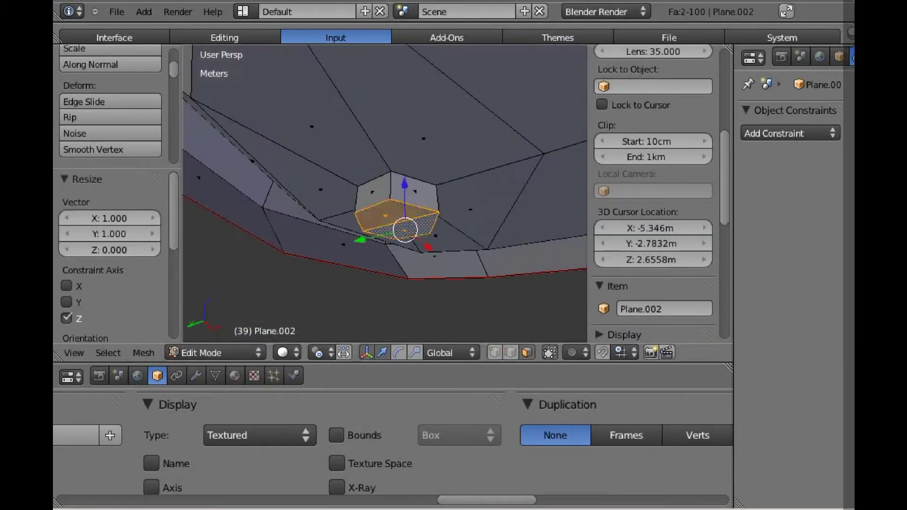
key(ctrl+z)
- Fill the remaining gaps around the hole with new faces, including a triangle
key(f)
mouse_move(385, 213)
middle_down()
mouse_move(358, 198)
mouse_move(349, 222)
mouse_move(378, 203)
mouse_move(402, 222)
mouse_move(374, 265)
middle_up()
key(f)
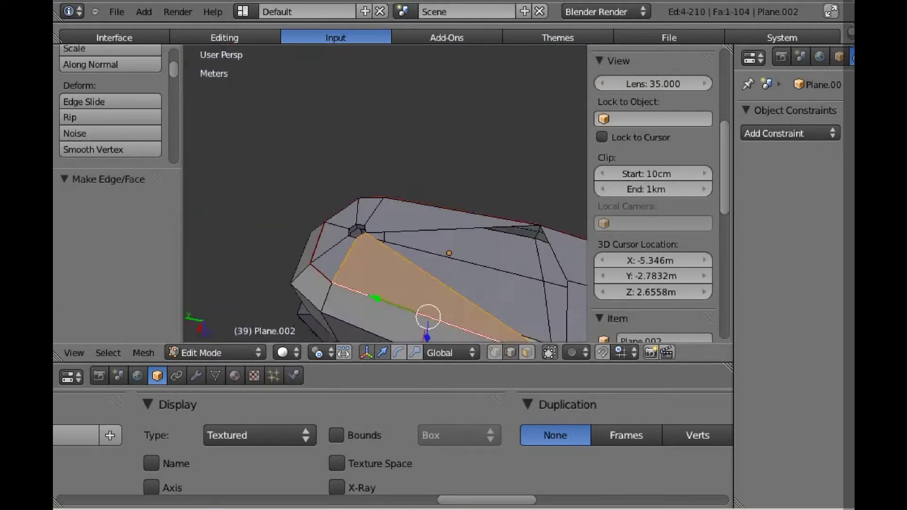
key(f)
key(f)
key(f)
key(f)
mouse_move(385, 212)
middle_down()
mouse_move(425, 151)
mouse_move(401, 198)
mouse_move(378, 179)
mouse_move(392, 212)
mouse_move(378, 142)
middle_up()
- Inset the hexagon and sink it about 20 cm down into a socket
key(e)
key(s)
key(e)
key(g)
key(z)
key(KP_3)
middle_drag(385, 193, 411, 175)
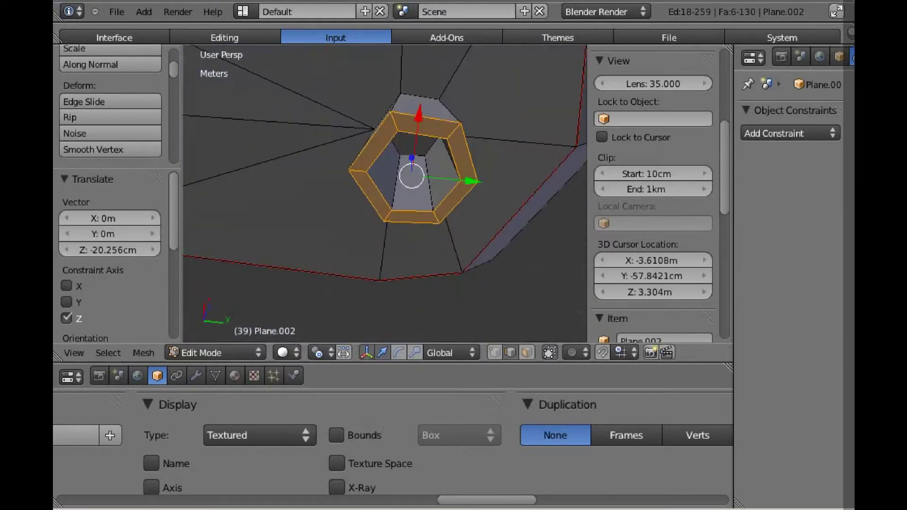
key(ctrl+e)
- Save the file, overwriting the existing version
click(441, 222)
key(ctrl+s)
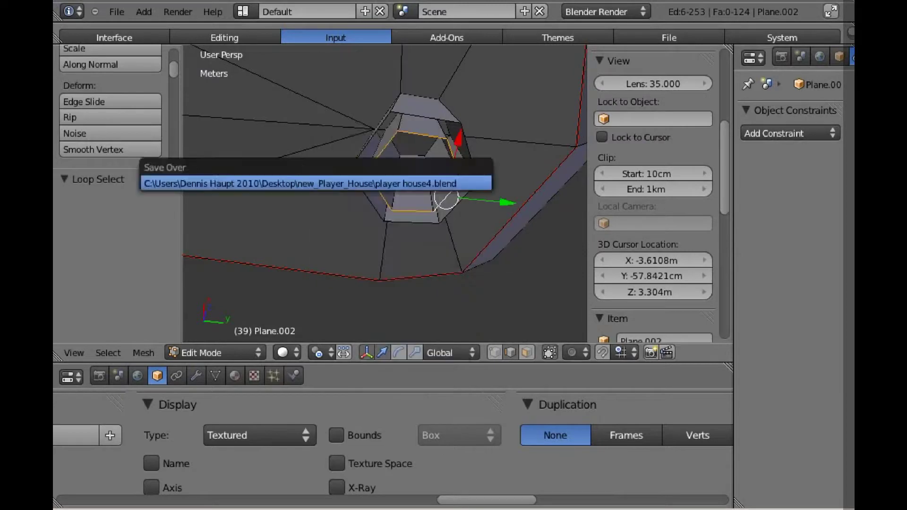
click(302, 184)
- Mark the hexagon loop as a seam, extrude it and flip its normals
key(ctrl+e)
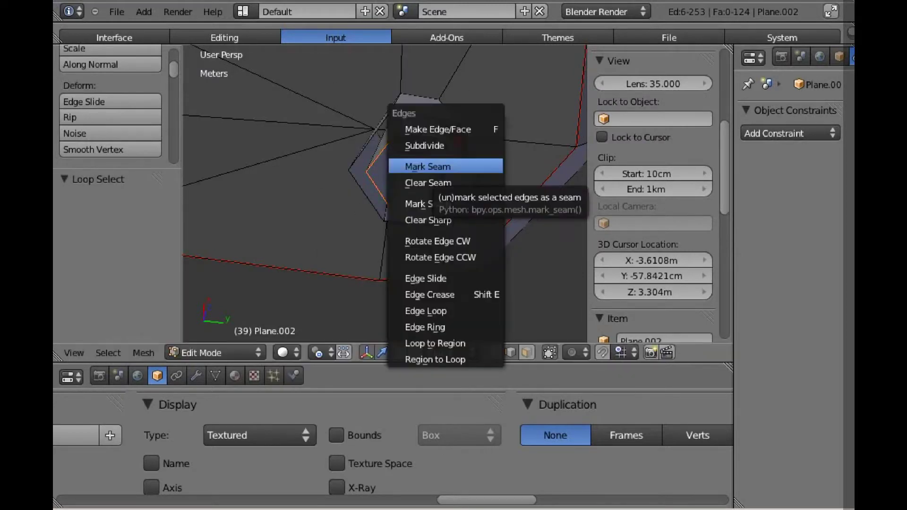
click(425, 165)
key(e)
click(425, 166)
key(w)
click(331, 156)
key(s)
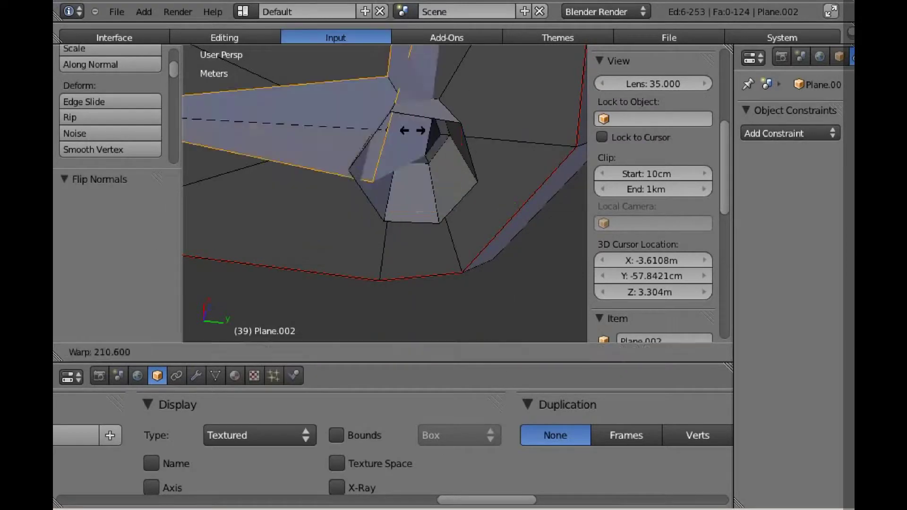
key(Escape)
key(ctrl+e)
key(Escape)
- Fill the hexagonal edge loop around the opening and triangulate the new faces
alt+click(381, 149)
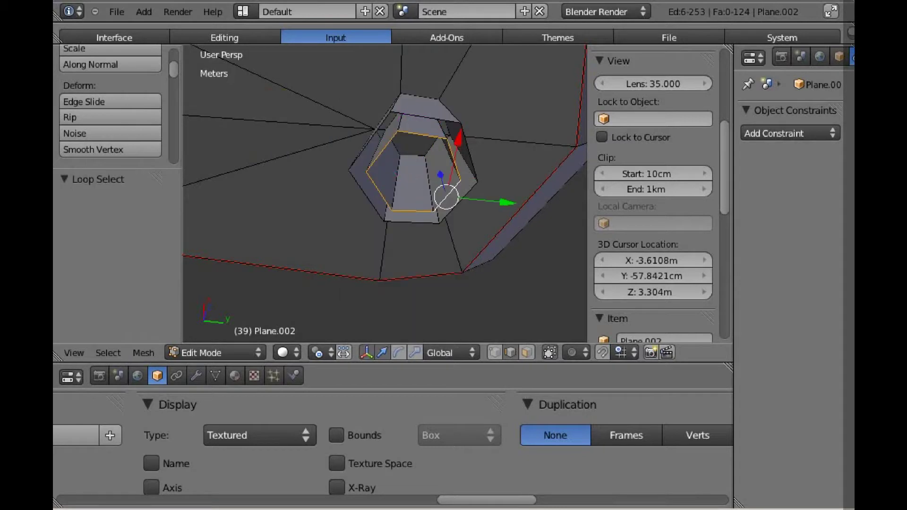
key(ctrl+f)
click(306, 194)
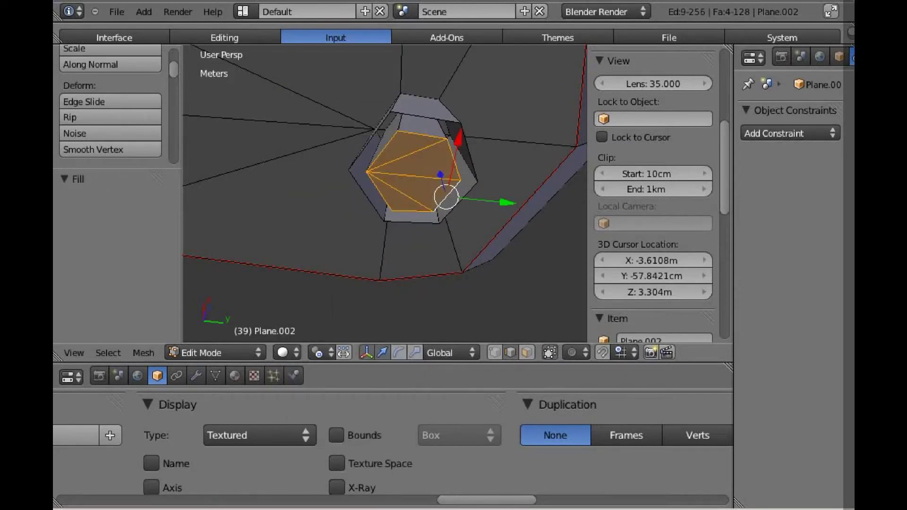
key(ctrl+f)
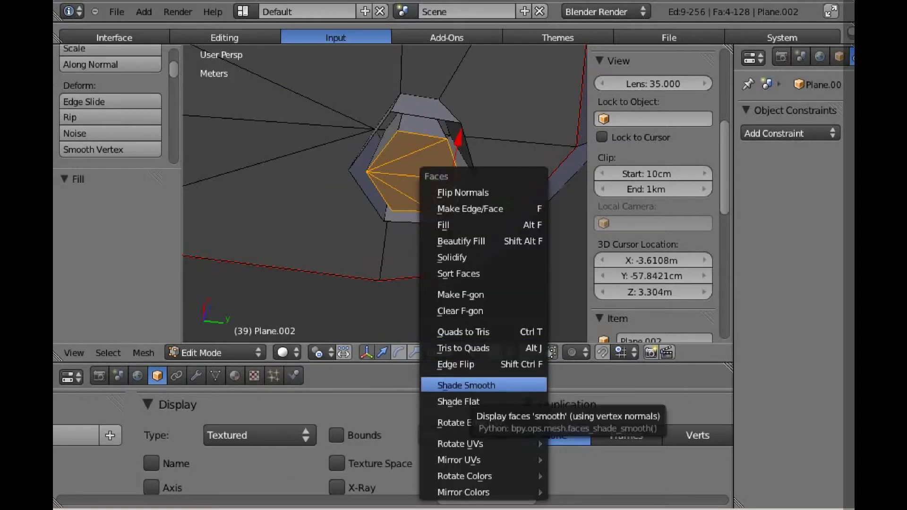
click(463, 332)
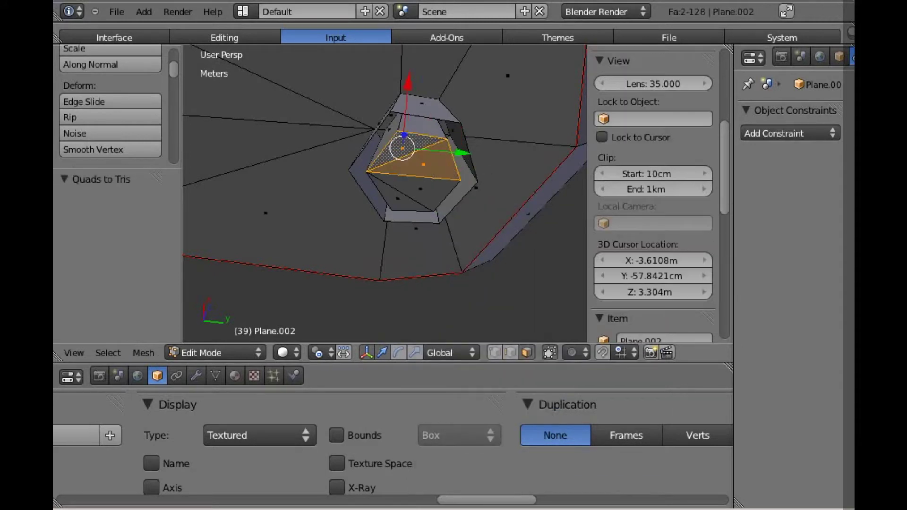
- Reveal the hidden parts of the tub mesh and view the whole model
key(alt+h)
mouse_move(384, 218)
middle_down()
mouse_move(397, 189)
mouse_move(392, 217)
mouse_move(399, 194)
mouse_move(388, 213)
mouse_move(330, 203)
mouse_move(307, 218)
middle_up()
scroll(399, 194, down, 3)
- Duplicate the two selected faces into place and smooth their vertices
key(shift+d)
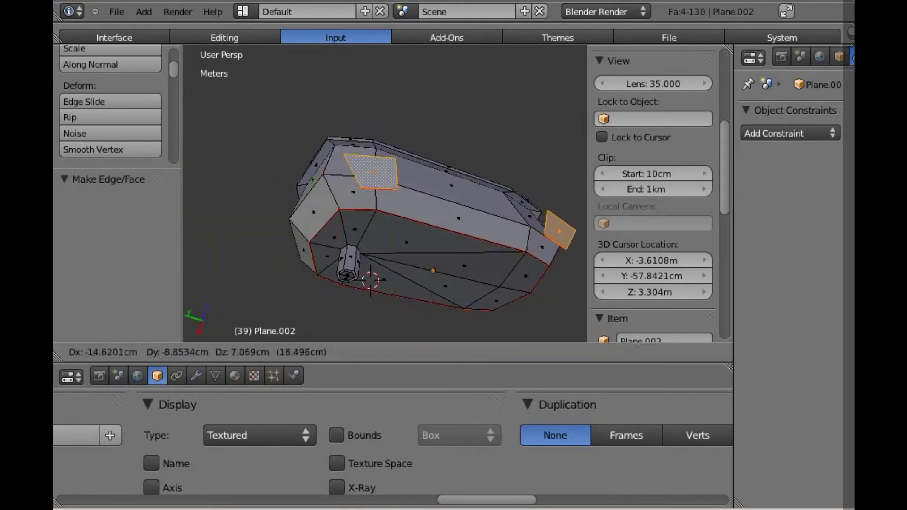
key(Return)
key(w)
click(258, 224)
- Extrude the faces about 18 cm straight down along Z into legs, then scale them
mouse_move(378, 212)
middle_down()
mouse_move(425, 208)
mouse_move(368, 203)
mouse_move(359, 217)
mouse_move(340, 179)
mouse_move(385, 212)
mouse_move(359, 198)
mouse_move(359, 208)
mouse_move(378, 199)
mouse_move(368, 208)
middle_up()
key(e)
key(z)
key(Return)
key(s)
key(Return)
- Delete the unwanted faces and bridge the leftover gap with a new face
key(x)
key(f)
scroll(385, 193, down, 3)
scroll(385, 194, up, 2)
- Select the whole mesh, then pick out a face loop around the tub
key(a)
key(w)
scroll(392, 444, left, 3)
scroll(392, 443, left, 3)
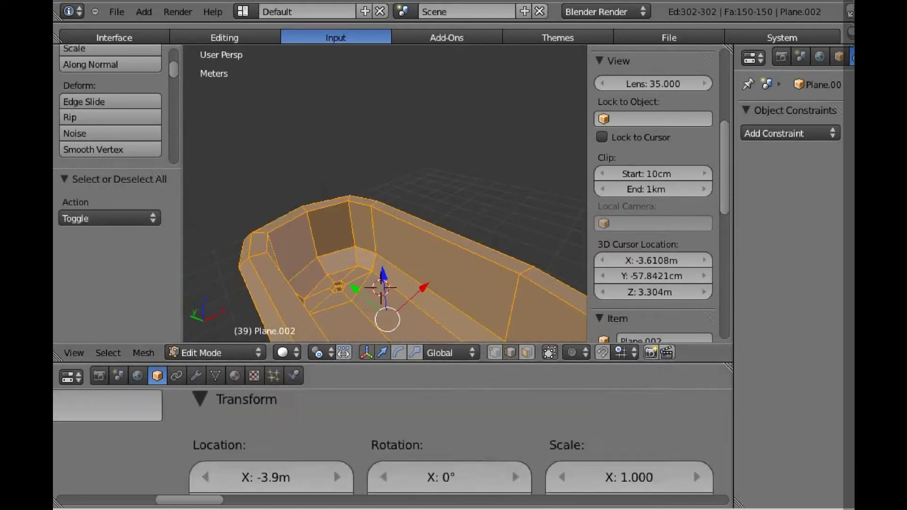
scroll(392, 444, left, 2)
scroll(392, 444, right, 5)
scroll(392, 444, right, 3)
scroll(392, 444, left, 6)
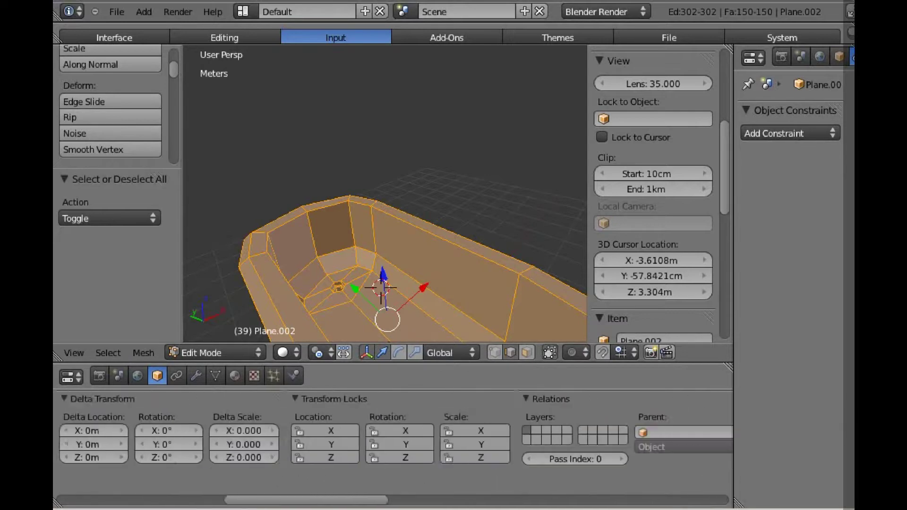
scroll(392, 444, left, 2)
mouse_move(385, 236)
middle_down()
mouse_move(359, 217)
mouse_move(369, 170)
mouse_move(373, 189)
mouse_move(359, 212)
middle_up()
scroll(385, 193, up, 3)
scroll(385, 194, down, 3)
alt+right_click(283, 198)
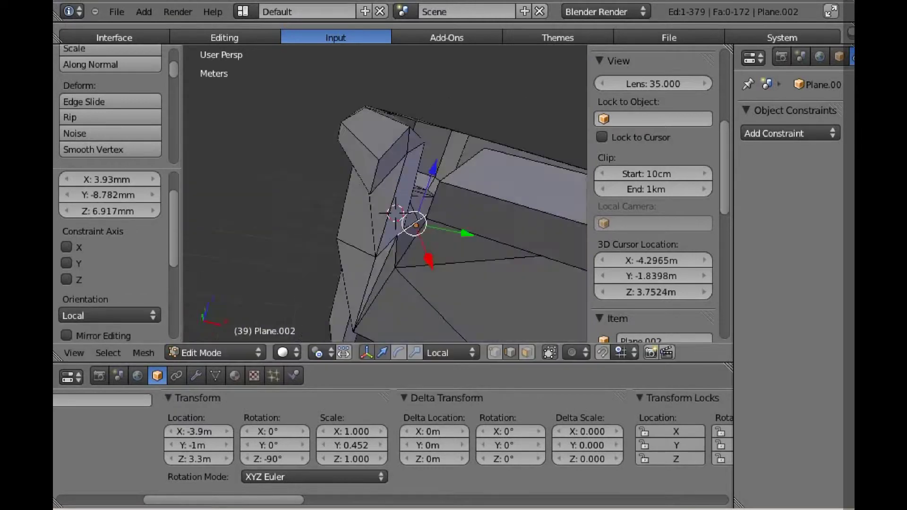
- Rotate the patched corner edge so the corner triangles flow more cleanly
click(333, 362)
key(ctrl+e)
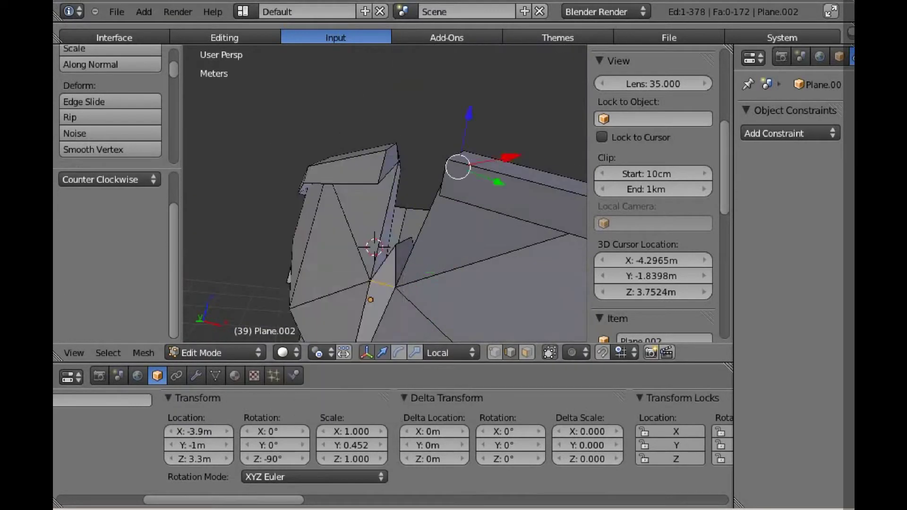
- Smooth the vertices, then subdivide the tub's top rim edges and rotate the new edge clockwise
key(w)
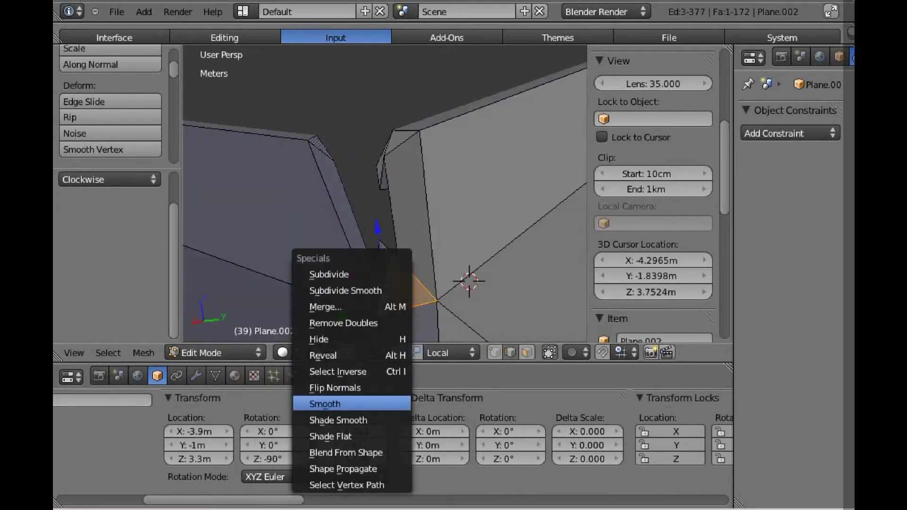
click(324, 346)
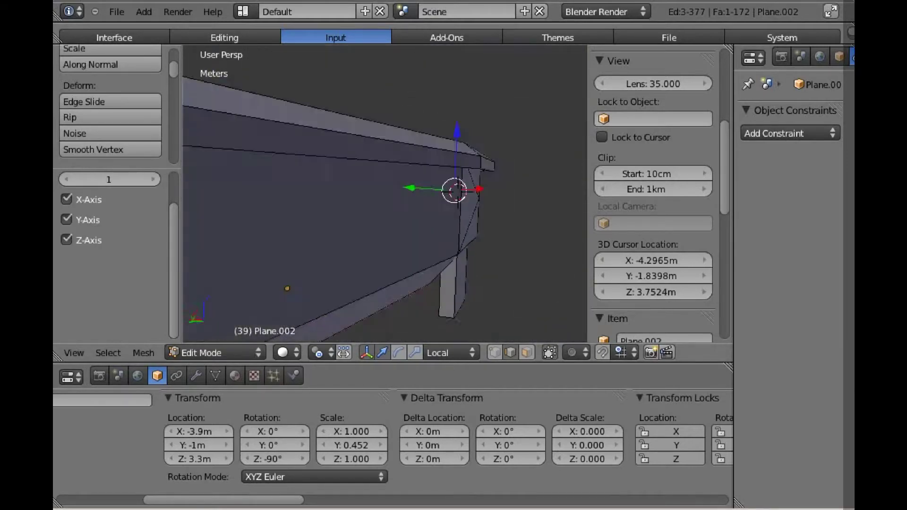
right_click(361, 71)
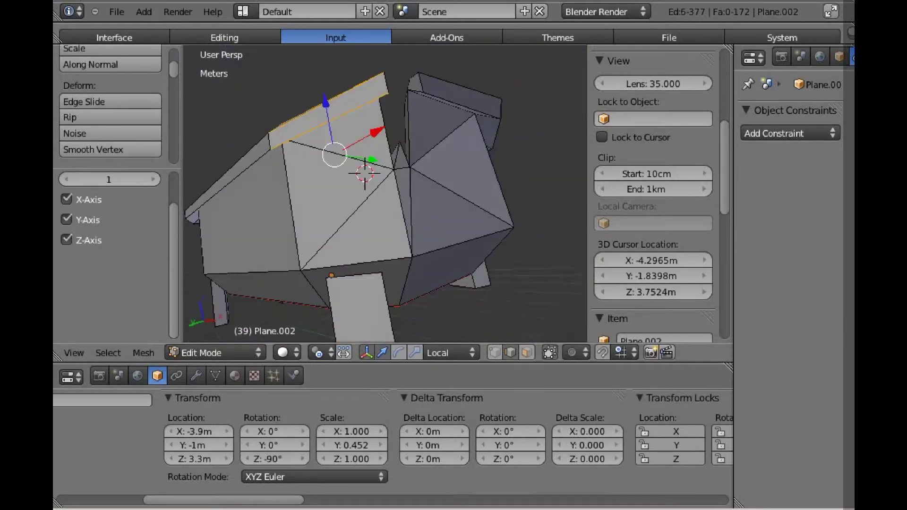
middle_drag(361, 71, 367, 177)
alt+right_click(366, 177)
key(w)
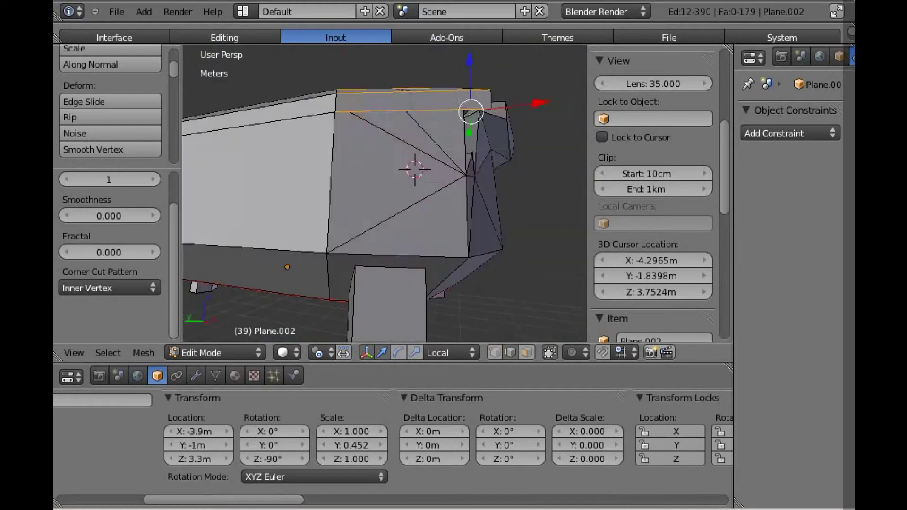
key(ctrl+e)
- Select the whole mesh and remove doubles with a raised merge threshold, welding 44 vertices
key(a)
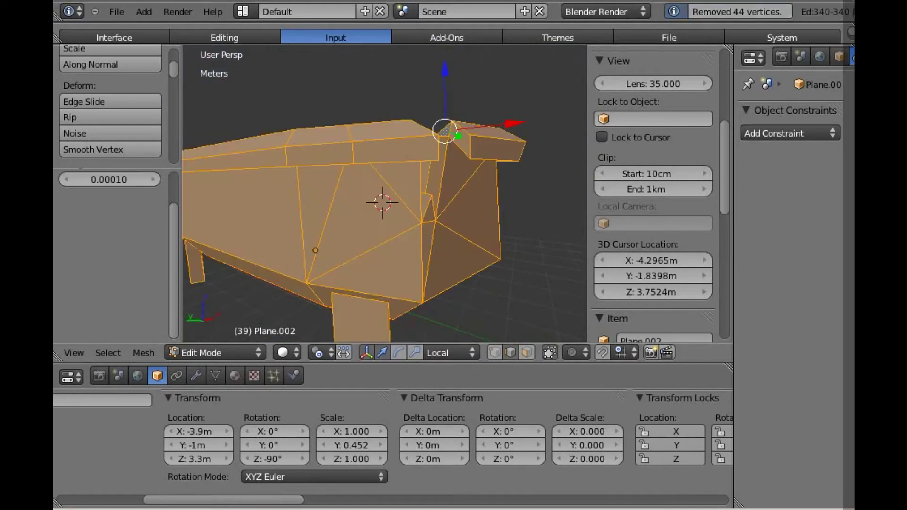
key(a)
key(a)
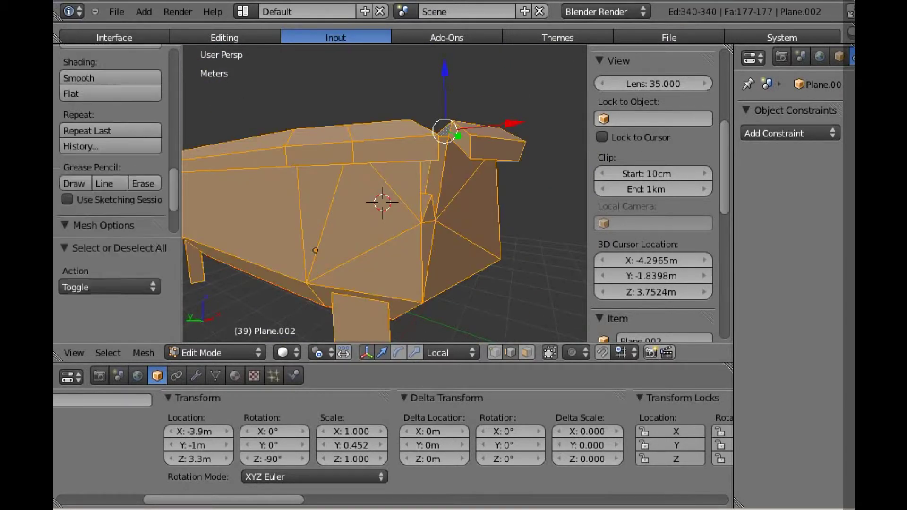
scroll(113, 189, up, 5)
scroll(113, 189, up, 3)
scroll(114, 189, down, 2)
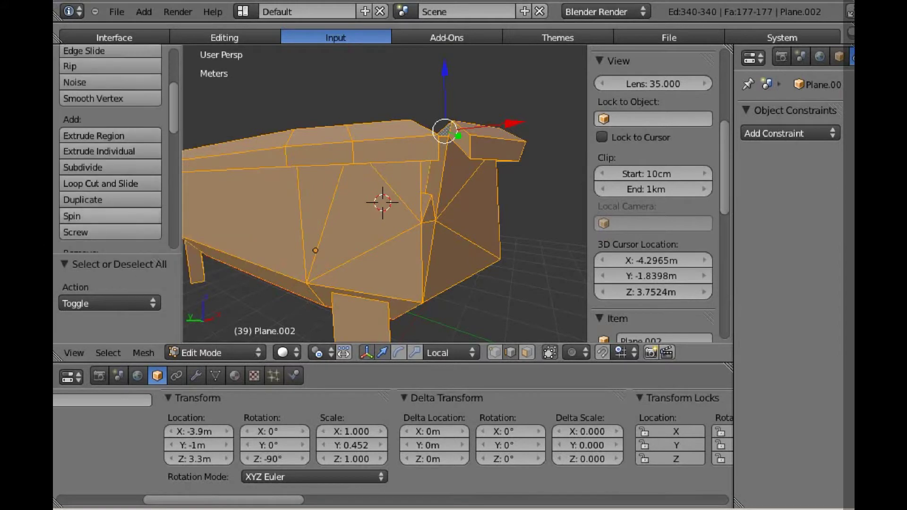
scroll(111, 188, down, 5)
drag(108, 303, 128, 304)
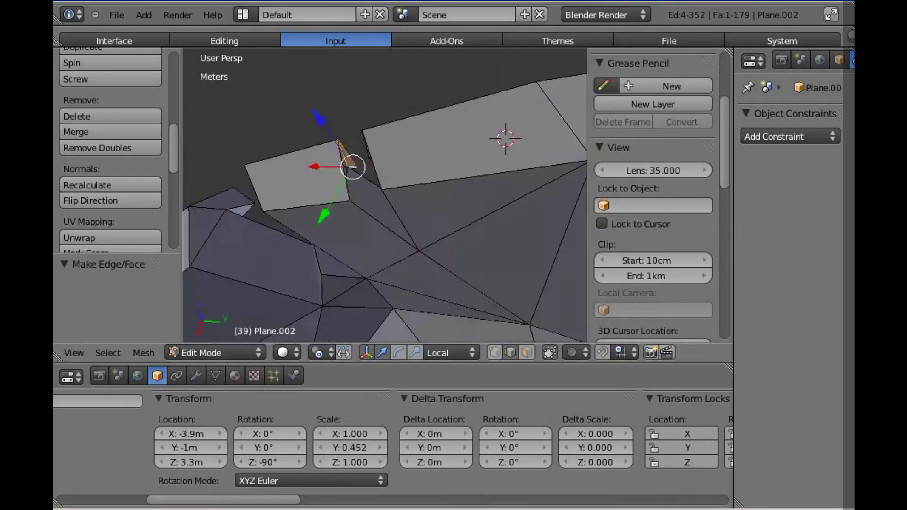
- Fill a rim hole with a face, then smooth a stray vertex and scale it to 0.568
key(f)
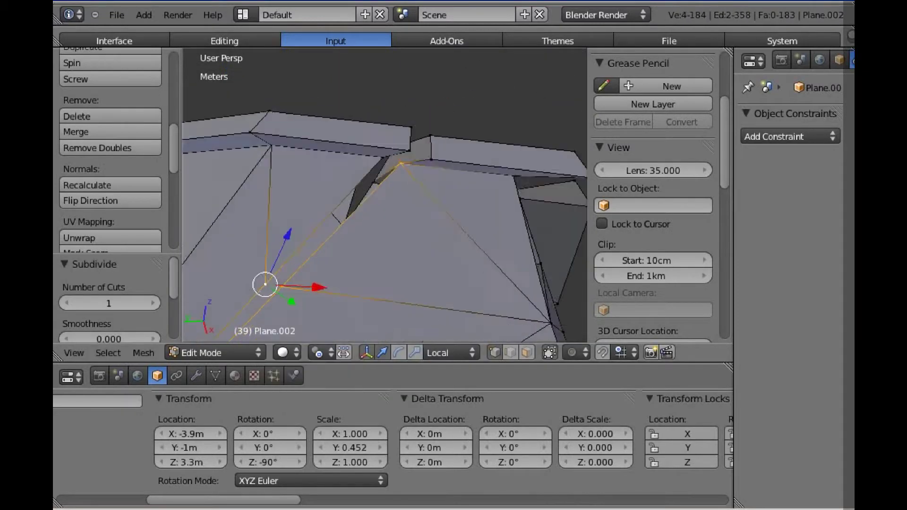
right_click(356, 222)
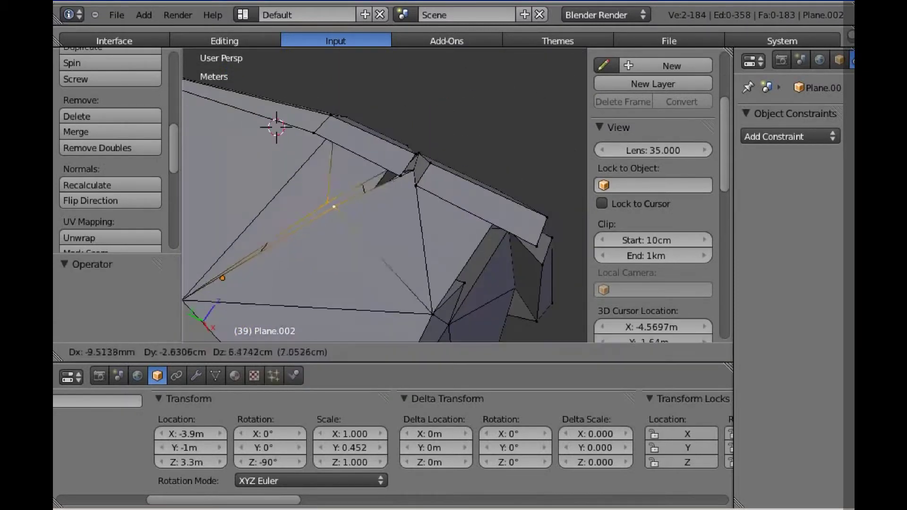
key(Return)
key(w)
click(388, 174)
key(s)
key(Return)
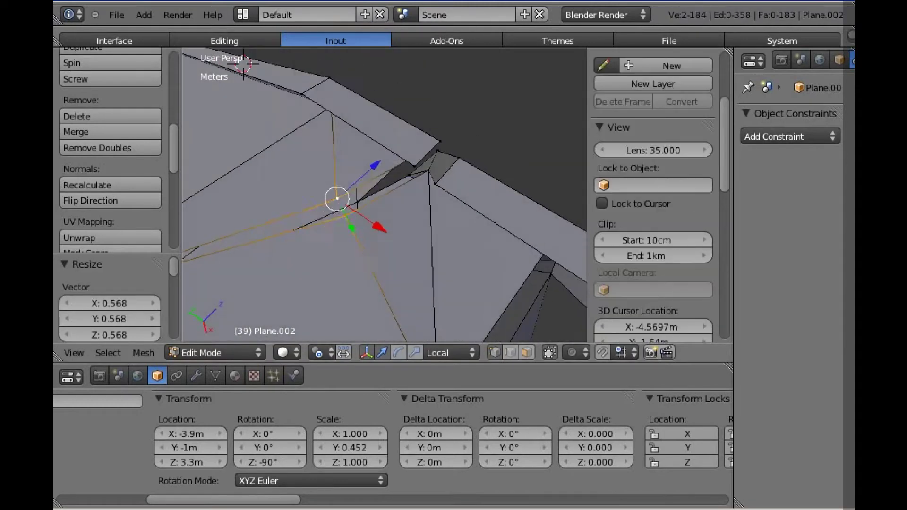
- Merge the stray vertices at first, fill another gap with a face, and nudge a vertex into place
key(alt+m)
click(302, 81)
mouse_move(302, 81)
middle_down()
mouse_move(330, 118)
mouse_move(406, 179)
mouse_move(314, 178)
middle_up()
key(f)
right_click(313, 178)
key(g)
click(257, 188)
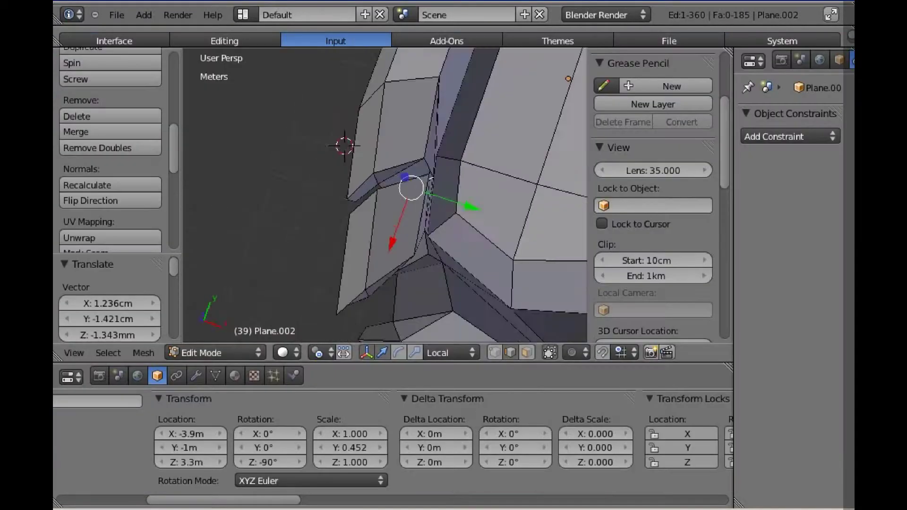
middle_drag(425, 189, 406, 198)
- Merge the selected vertices near the rim gap into one
key(a)
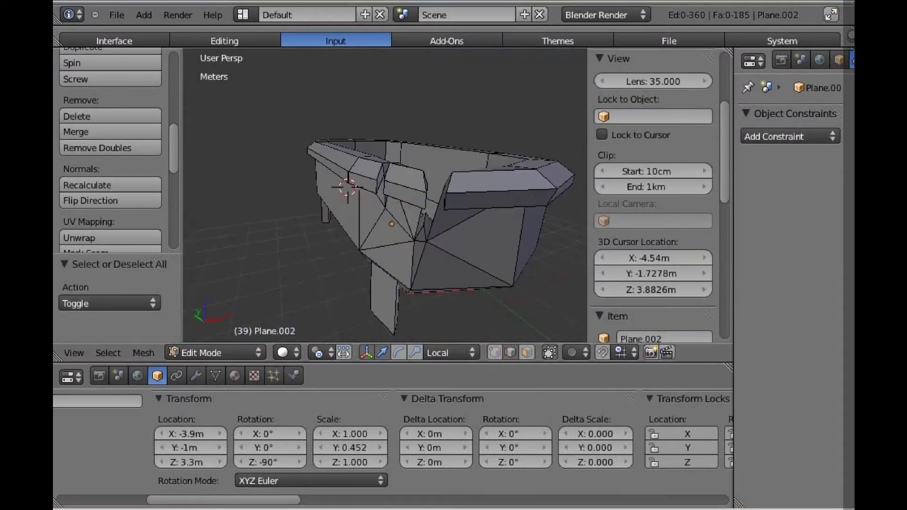
middle_drag(505, 176, 431, 227)
key(alt+m)
click(433, 162)
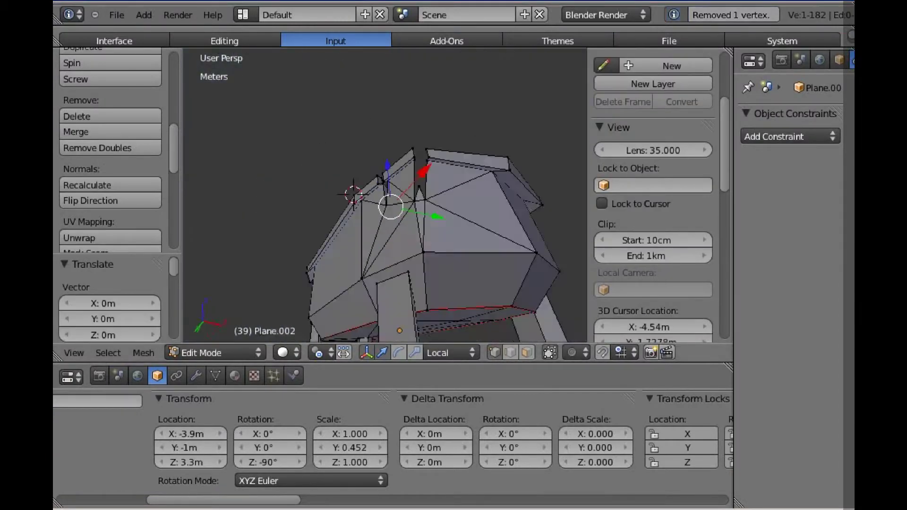
mouse_move(385, 199)
middle_down()
mouse_move(407, 179)
mouse_move(373, 203)
mouse_move(397, 217)
mouse_move(402, 180)
mouse_move(373, 208)
middle_up()
scroll(385, 198, down, 3)
scroll(385, 198, down, 3)
scroll(385, 198, up, 2)
- Select all and raise the merge distance to 0.04229 to weld close vertices
key(a)
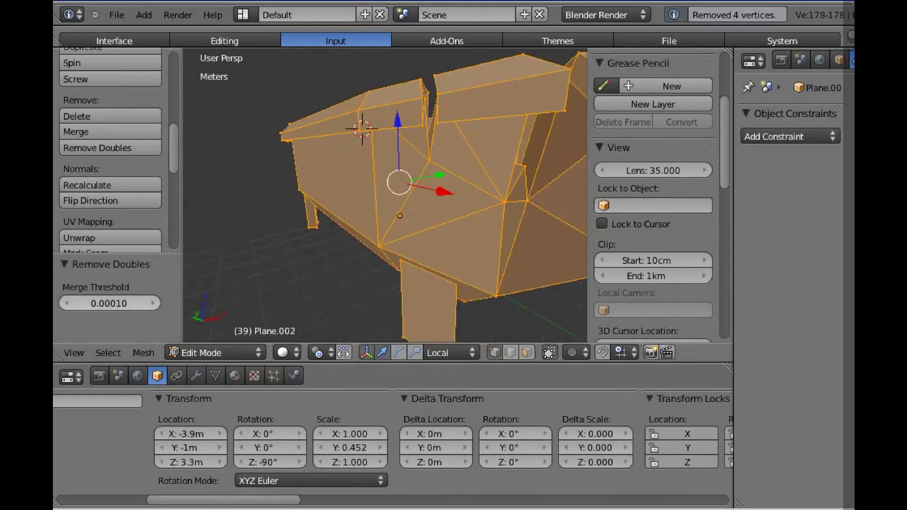
drag(109, 303, 118, 303)
middle_drag(385, 198, 402, 222)
drag(109, 303, 128, 303)
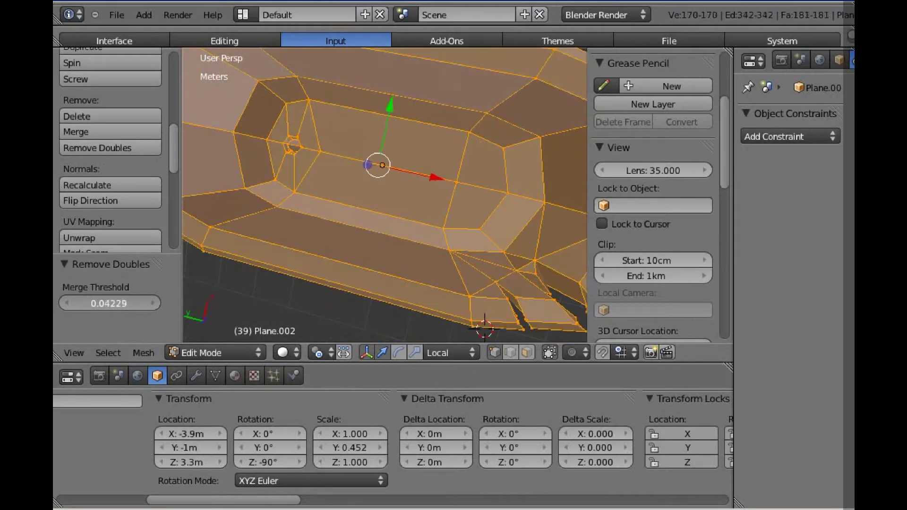
mouse_move(385, 198)
middle_down()
mouse_move(402, 213)
mouse_move(373, 189)
middle_up()
- Apply smooth shading to the whole tub mesh
key(a)
scroll(384, 198, down, 4)
scroll(110, 151, down, 3)
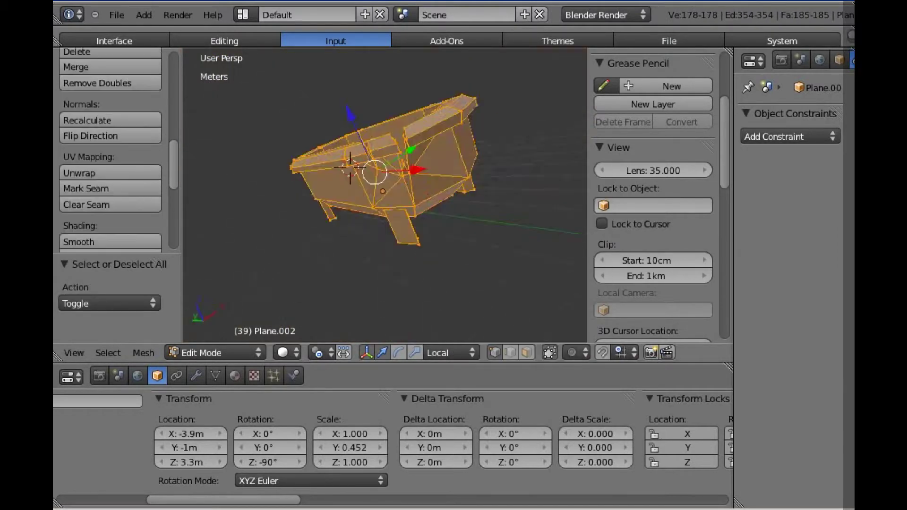
scroll(110, 151, down, 2)
scroll(110, 151, up, 6)
scroll(110, 151, up, 5)
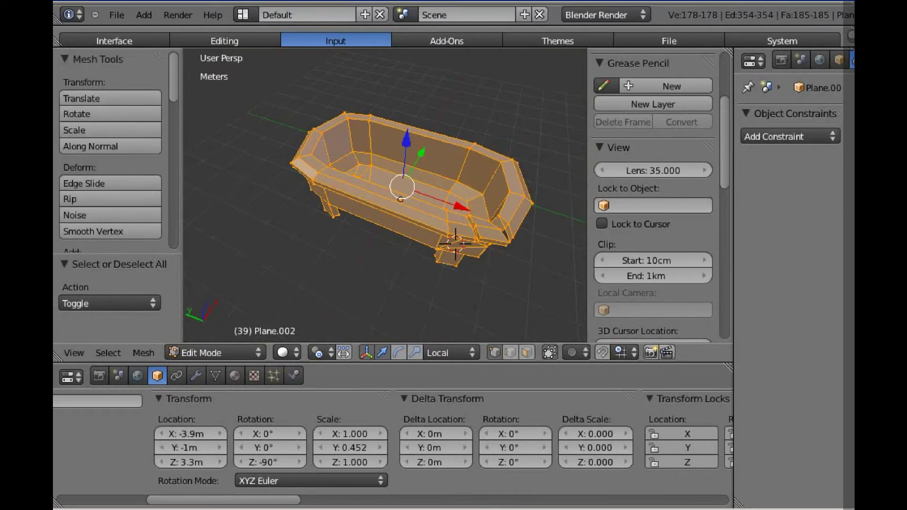
scroll(110, 151, down, 10)
scroll(110, 152, down, 3)
scroll(110, 151, up, 1)
click(110, 138)
scroll(410, 147, up, 5)
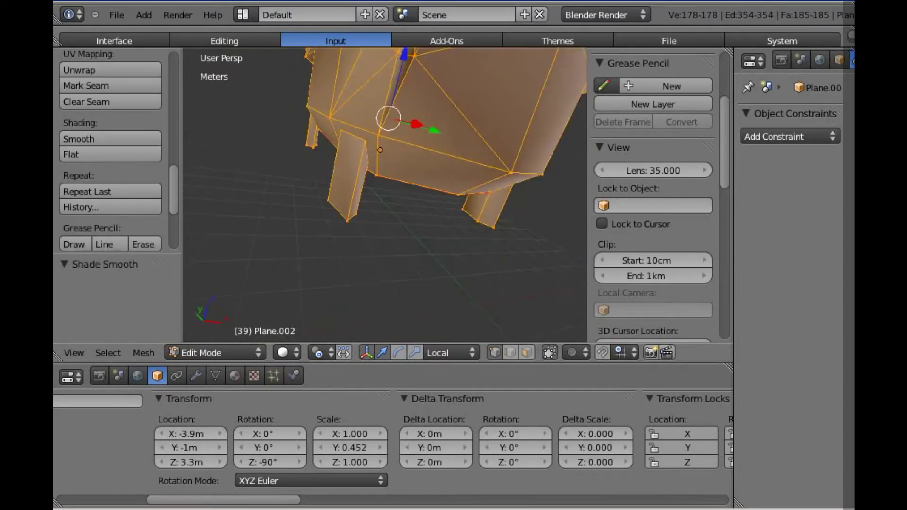
scroll(110, 151, down, 3)
- Run Loop to Region via operator search to select the inner tub floor faces
key(space)
text(sel)
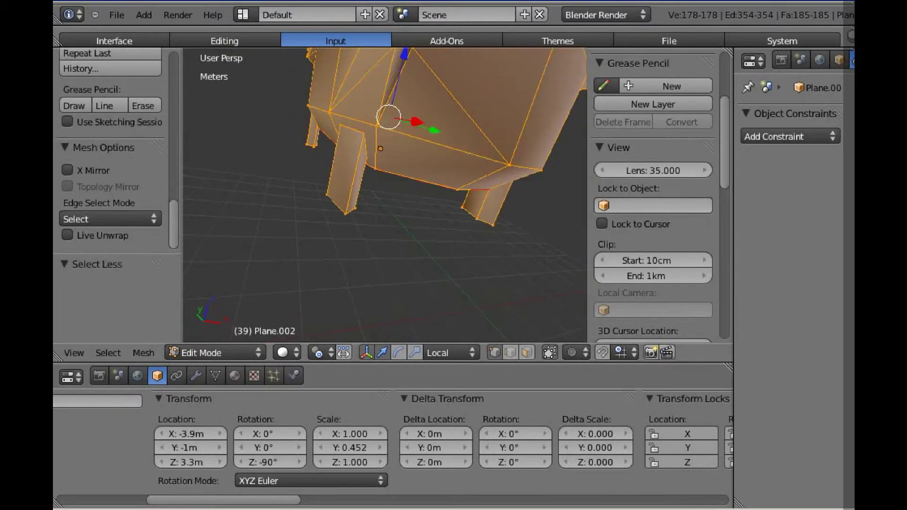
key(Return)
key(space)
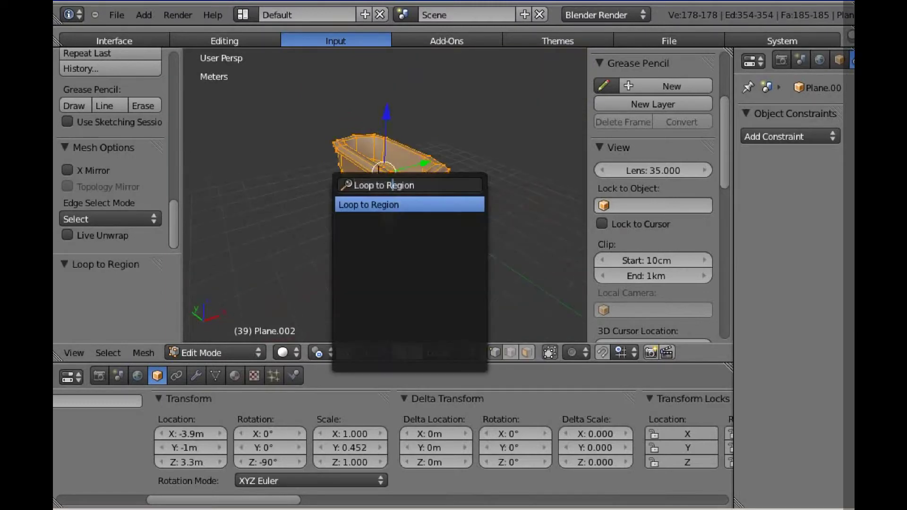
scroll(383, 196, up, 3)
key(space)
key(Return)
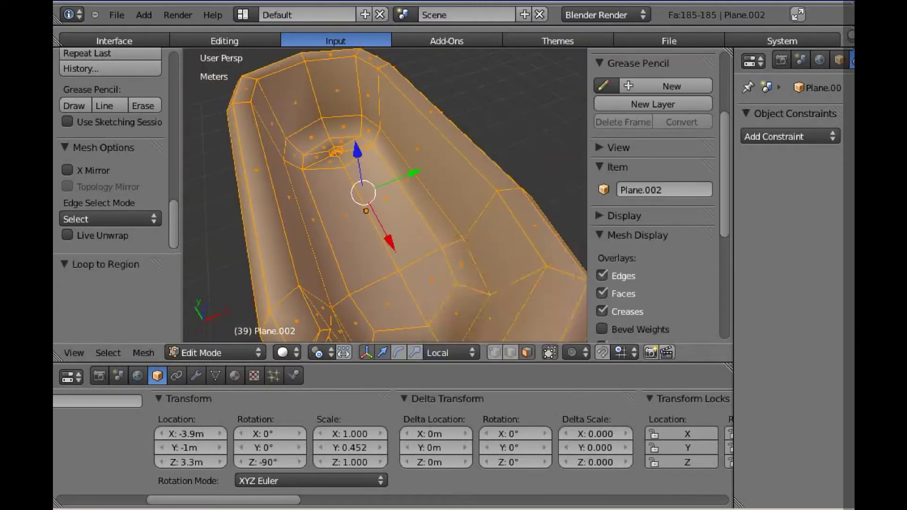
key(space)
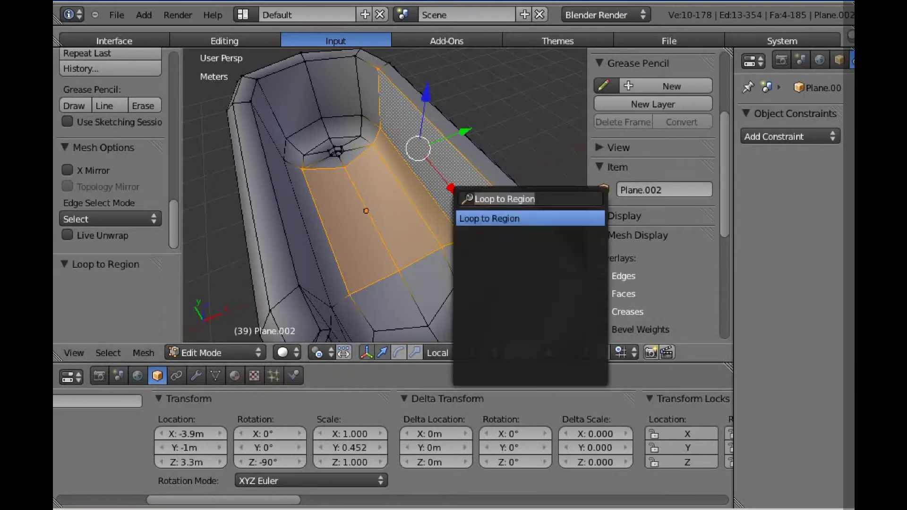
key(Escape)
- Extrude the lamp arm's end ring twice and start scaling the new ring narrower
key(a)
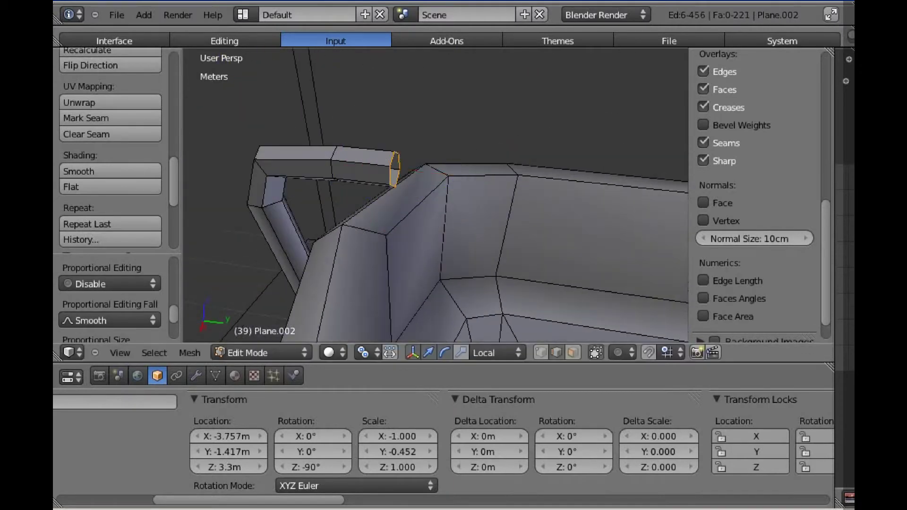
key(e)
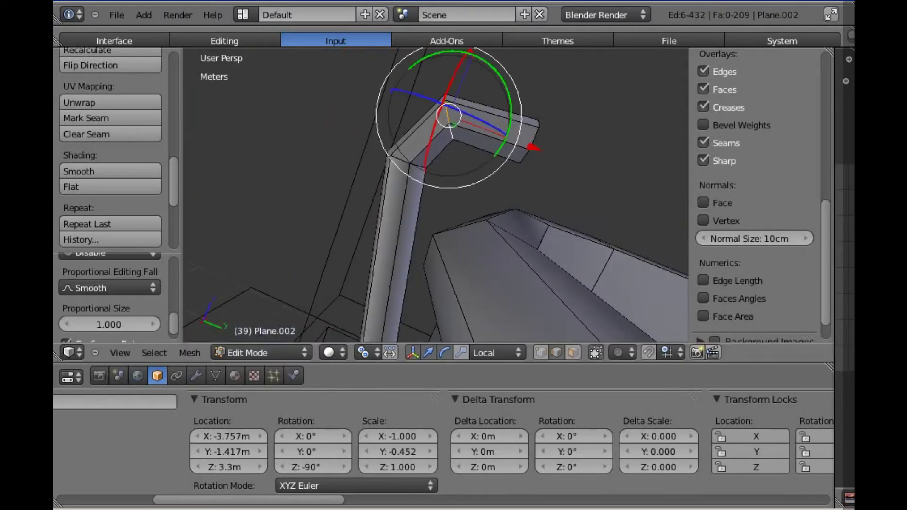
key(e)
key(s)
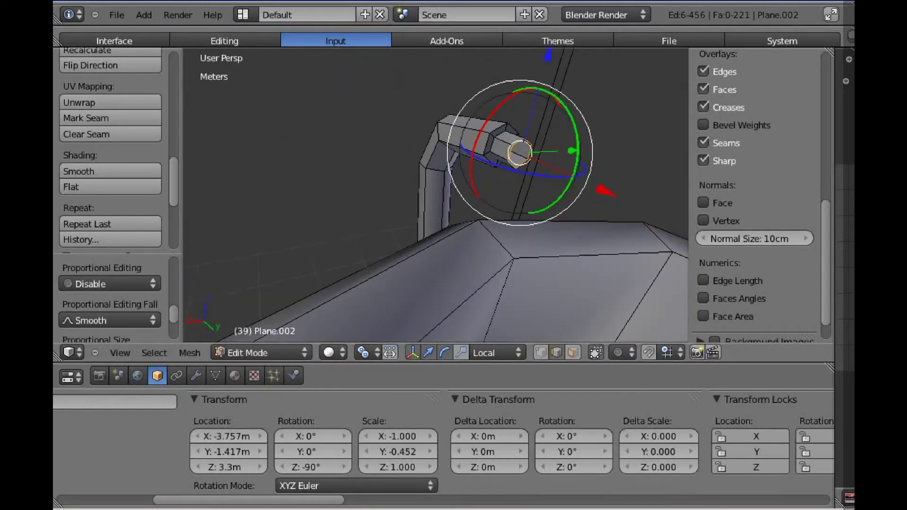
- Extrude the narrowed nozzle end again, tilt it, and merge its duplicate vertices
click(598, 197)
key(e)
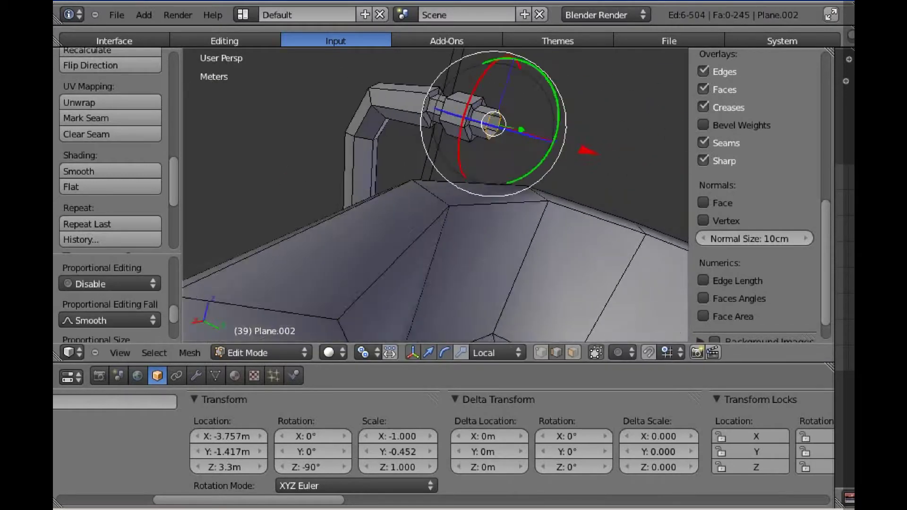
key(r)
key(r)
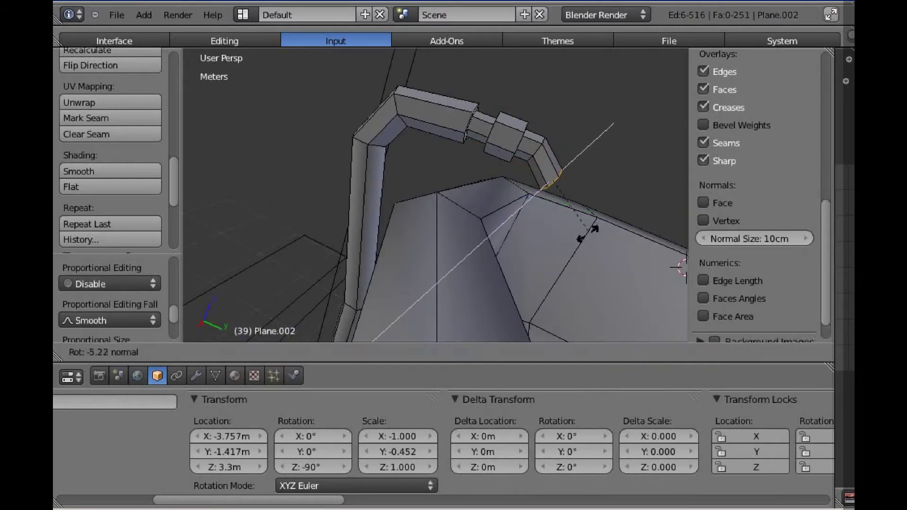
click(623, 239)
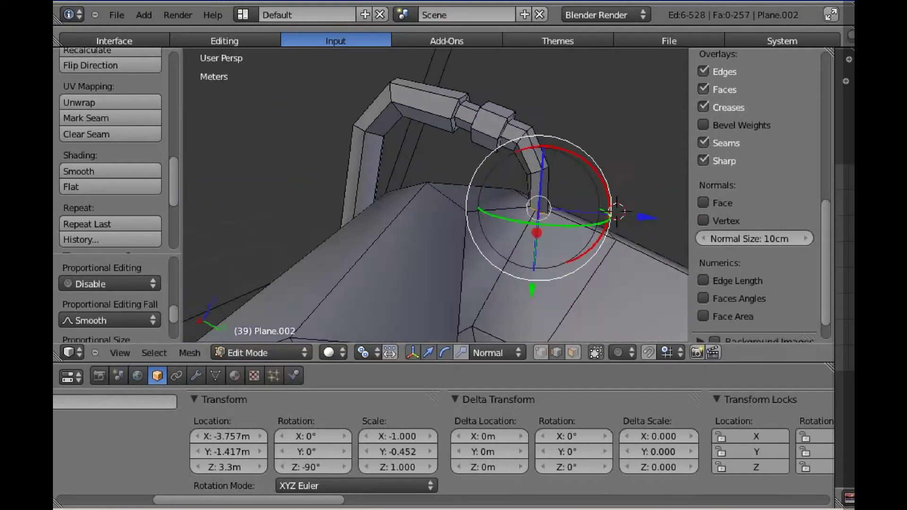
middle_drag(435, 194, 472, 156)
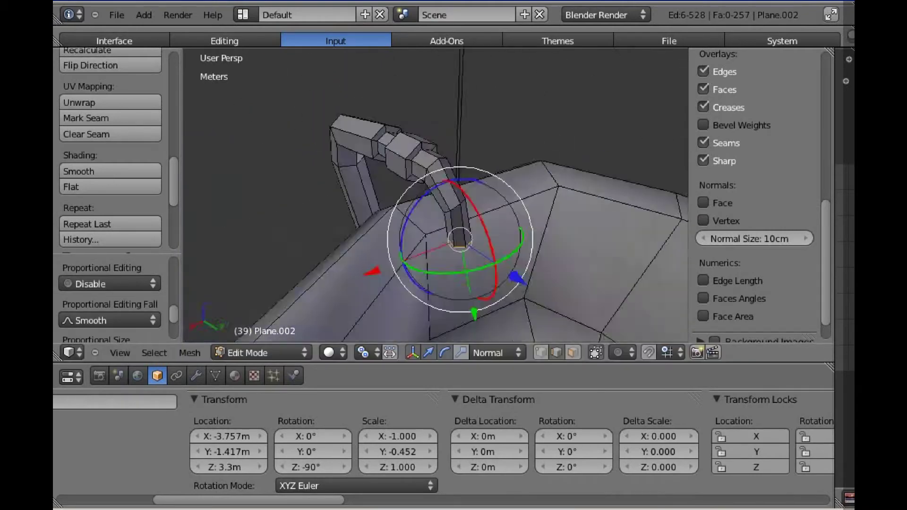
key(w)
middle_drag(435, 194, 472, 156)
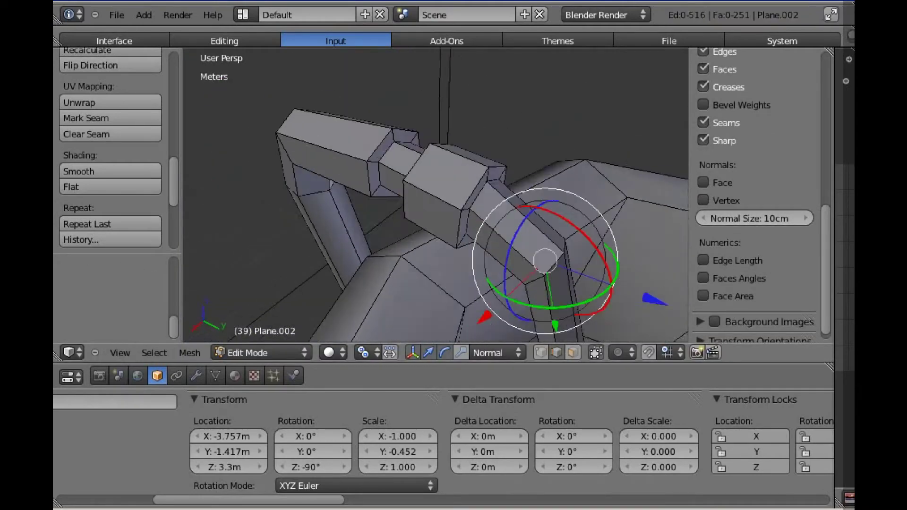
- In side orthographic view, move the nozzle end face and tilt it downward into the shade
key(g)
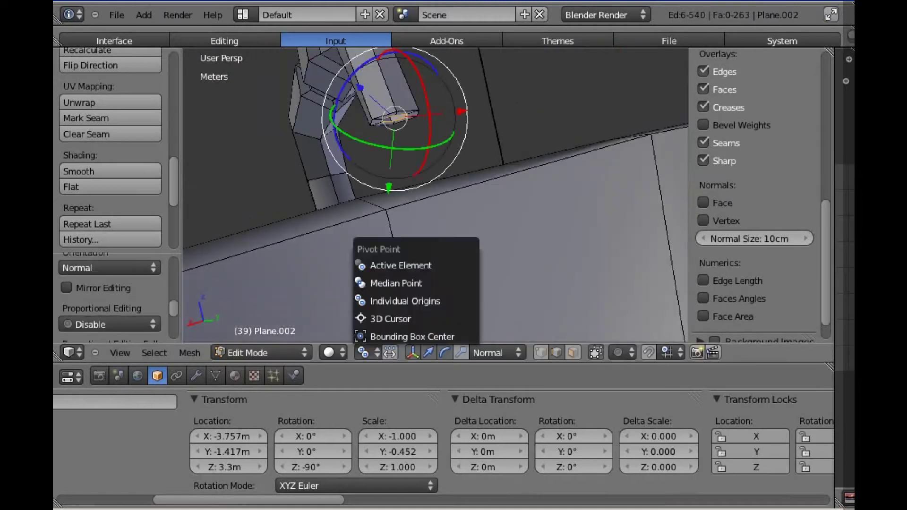
key(KP_3)
key(KP_5)
key(g)
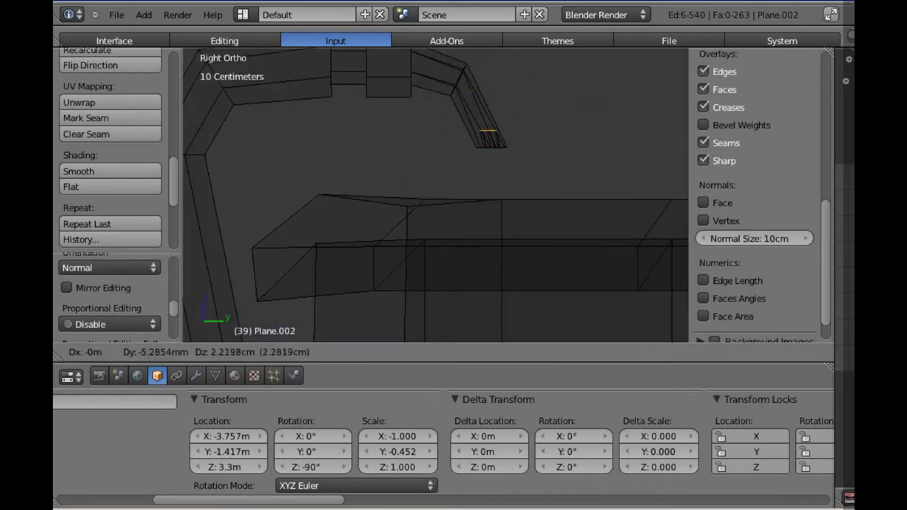
key(r)
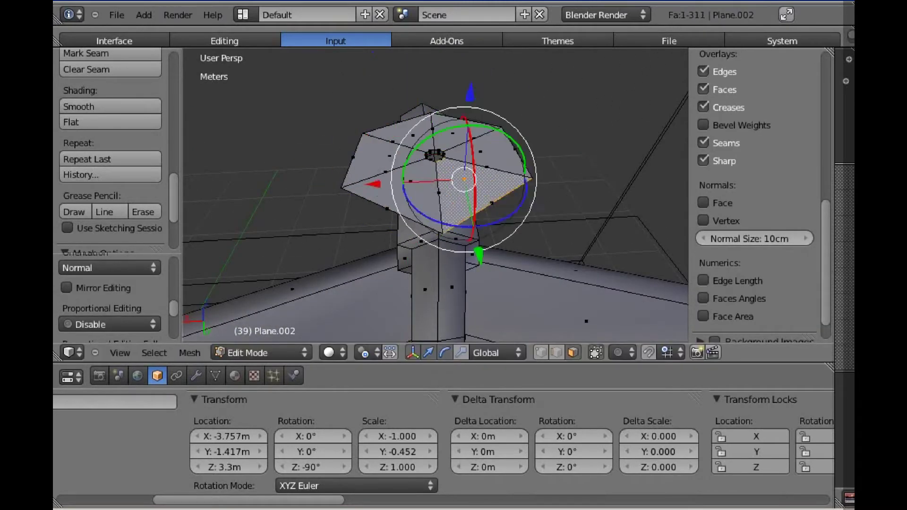
key(w)
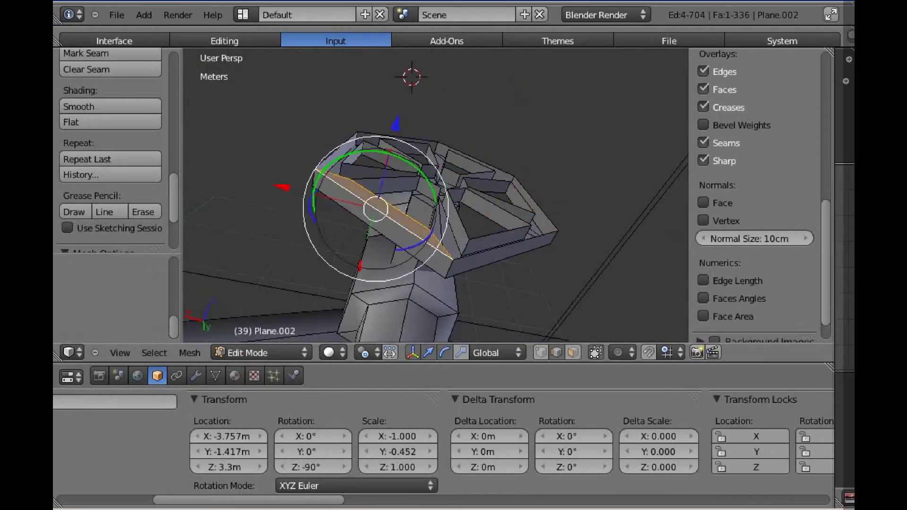
- Fill the lamp shade's gaps with faces and fill the 12-edge opening with triangles
key(f)
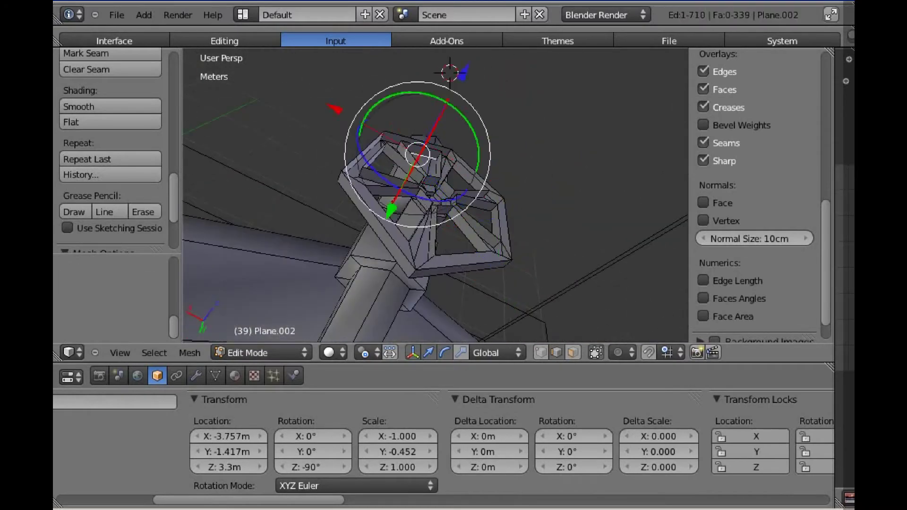
middle_drag(425, 189, 453, 198)
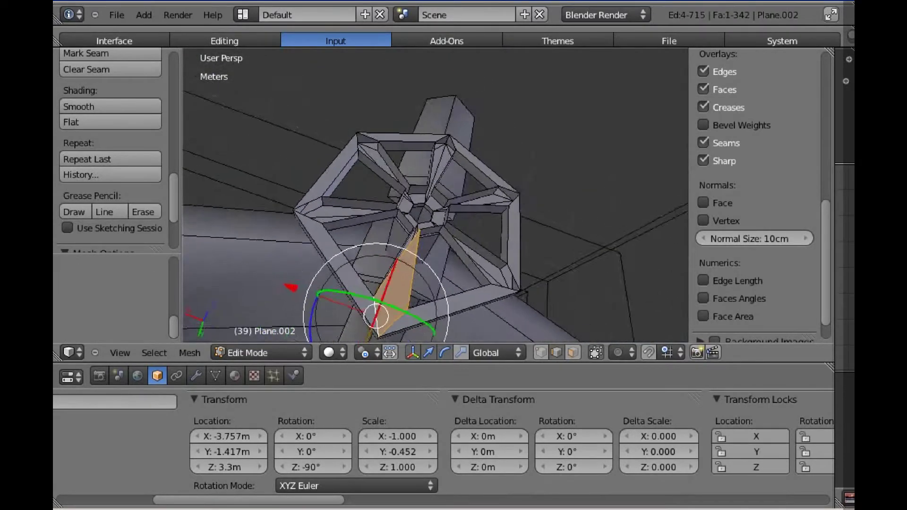
key(f)
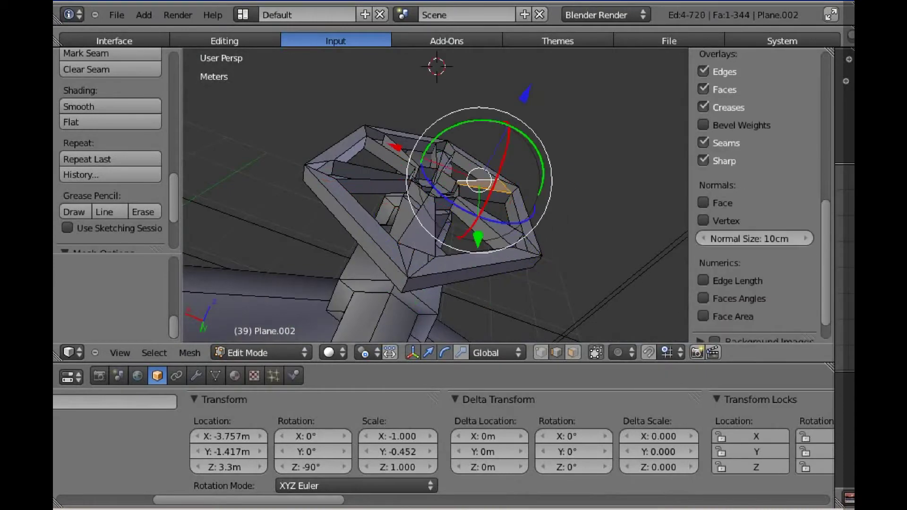
middle_drag(425, 189, 331, 203)
key(f)
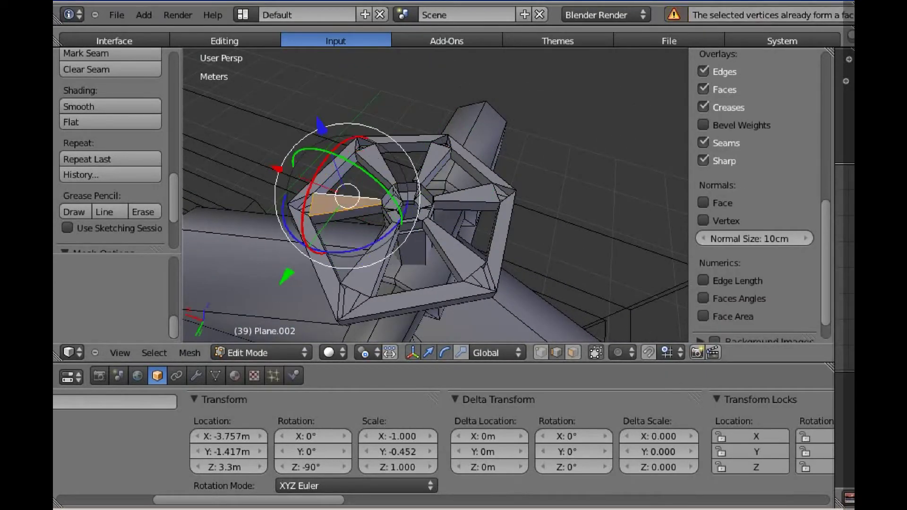
mouse_move(425, 189)
middle_down()
mouse_move(472, 165)
mouse_move(463, 213)
middle_up()
key(f)
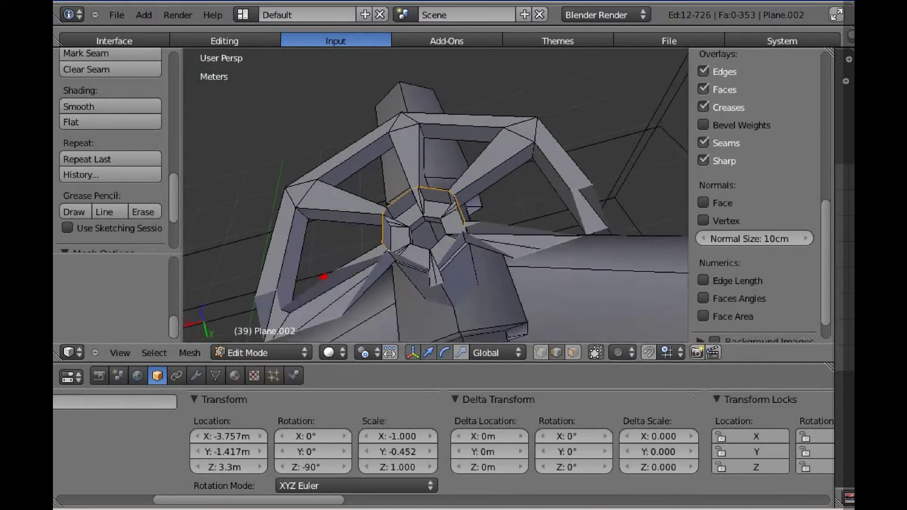
middle_drag(434, 189, 434, 255)
click(400, 84)
mouse_move(434, 194)
middle_down()
mouse_move(435, 142)
mouse_move(435, 198)
mouse_move(425, 203)
middle_up()
- Remove the 21 duplicate vertices, then toggle to Object Mode and back to Edit Mode
key(ctrl+f)
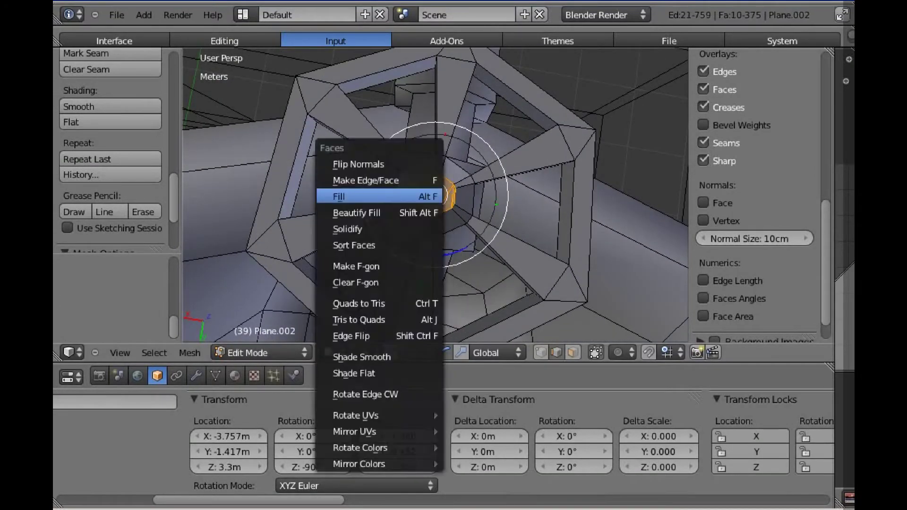
key(w)
click(349, 104)
key(Tab)
scroll(378, 189, down, 5)
key(Tab)
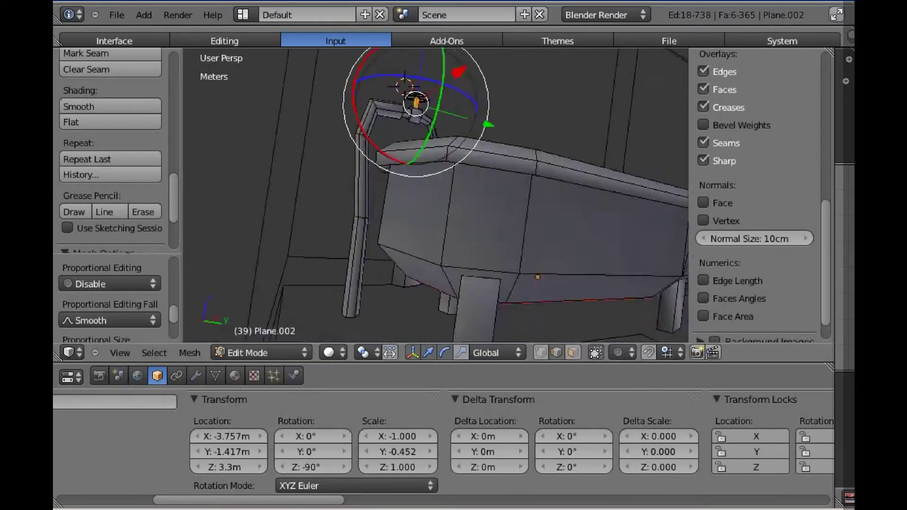
- Inspect the lamp in side orthographic view, then orbit to view the tub from underneath
middle_drag(416, 198, 435, 175)
key(KP_3)
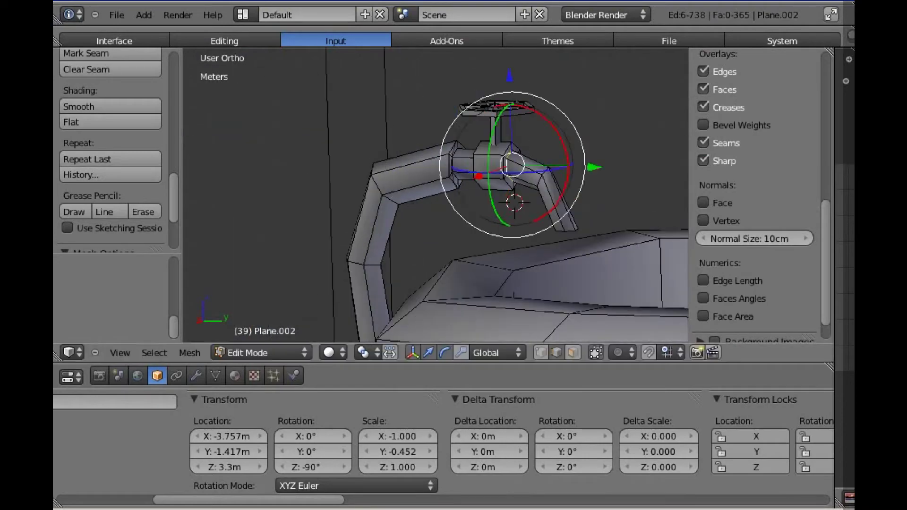
key(KP_3)
scroll(435, 194, up, 2)
scroll(435, 193, down, 2)
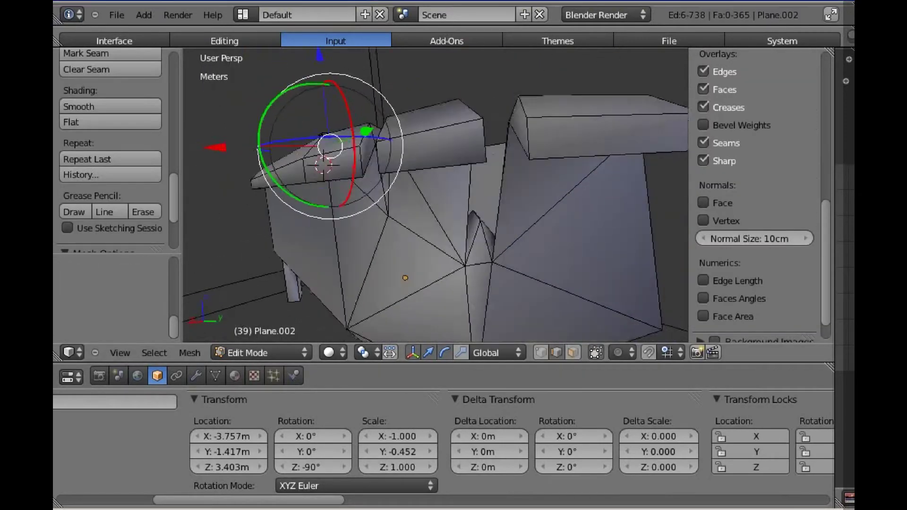
middle_drag(435, 194, 491, 127)
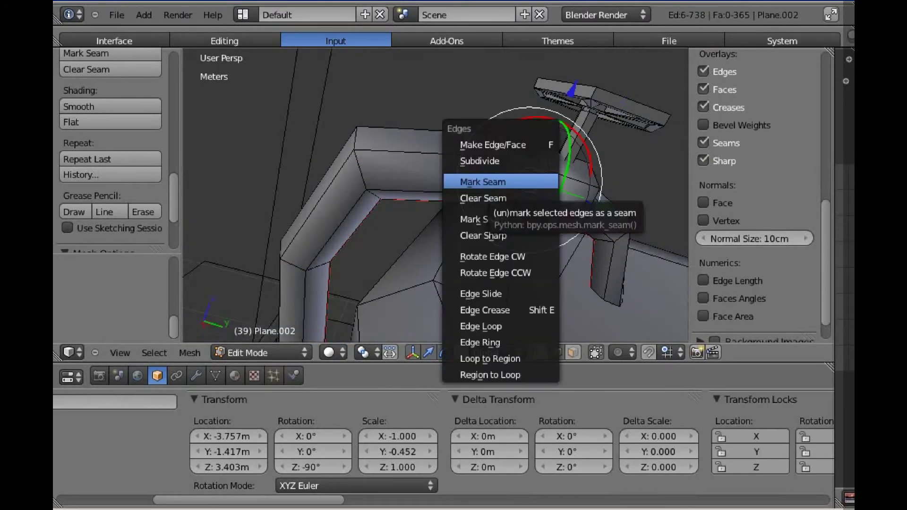
- Mark the selected edges and the hexagonal leg-socket rims under the tub as seams
middle_drag(492, 128, 501, 118)
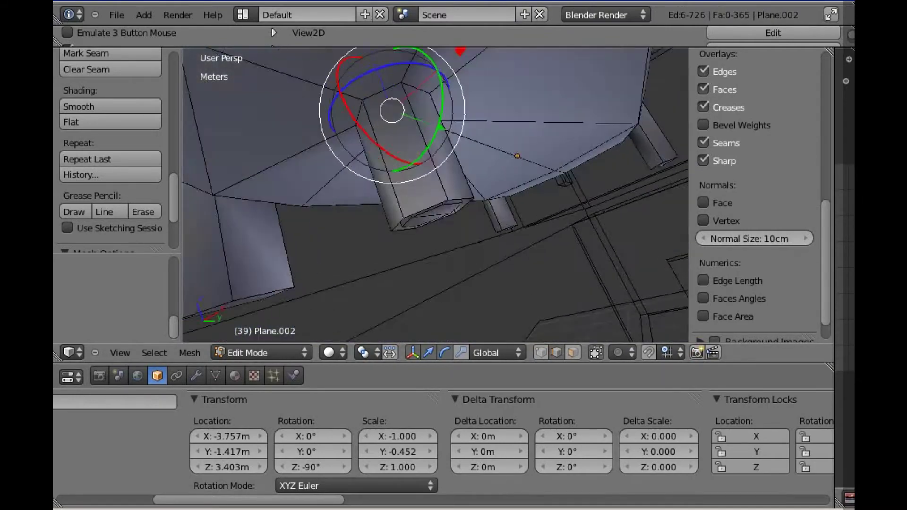
key(ctrl+e)
click(314, 114)
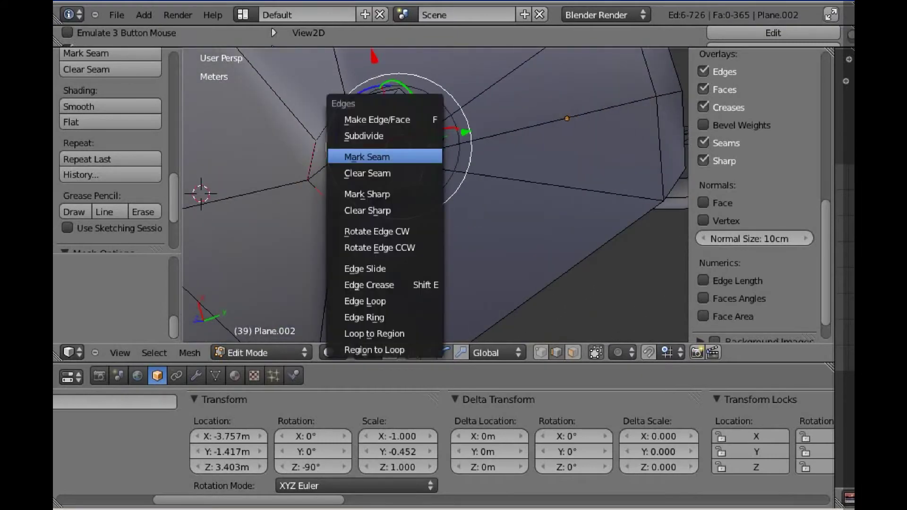
click(367, 156)
key(ctrl+e)
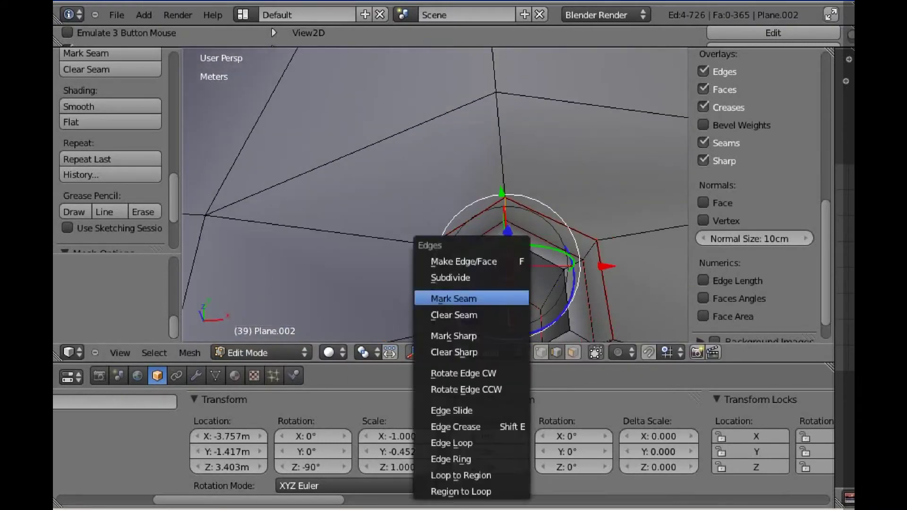
click(446, 297)
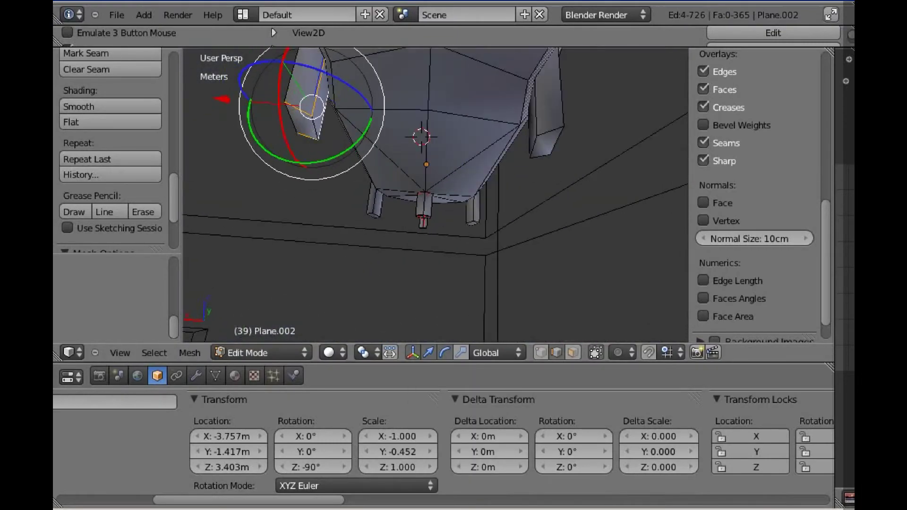
- Select the edges running down one leg for the next seam
middle_drag(434, 189, 473, 236)
alt+shift+click(472, 239)
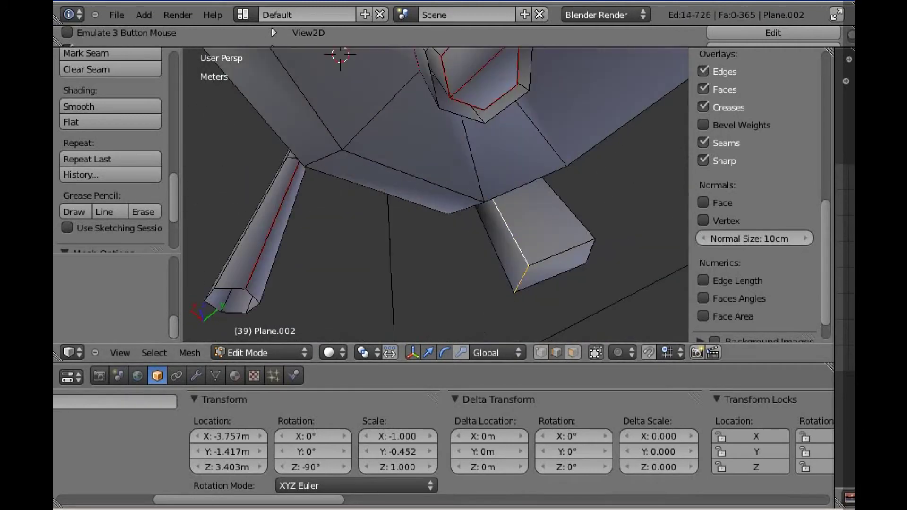
scroll(435, 213, down, 3)
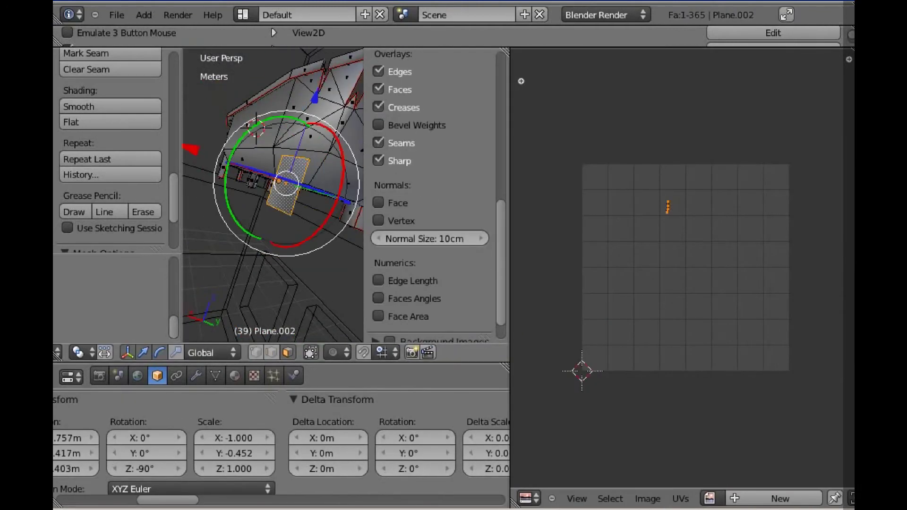
- Select the whole tub mesh and project its UVs from the current view
key(a)
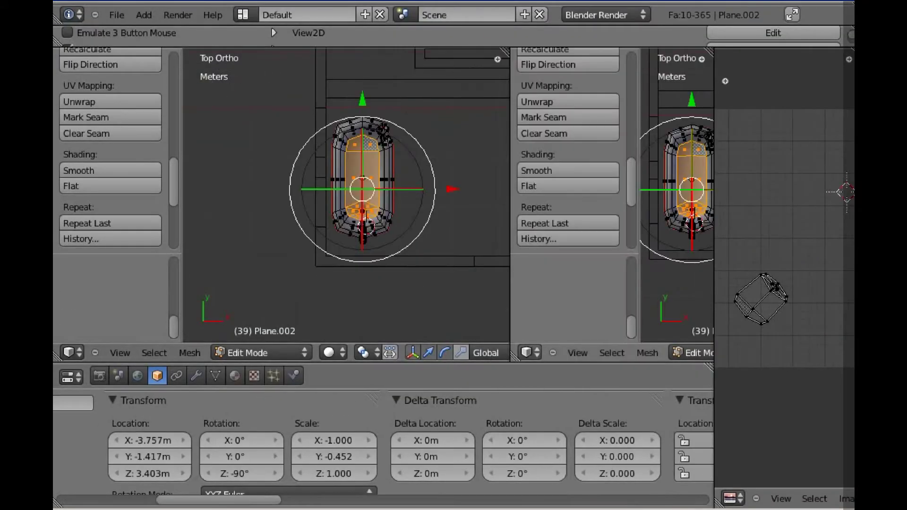
key(u)
click(585, 385)
mouse_move(374, 255)
middle_down()
mouse_move(402, 246)
mouse_move(429, 260)
middle_up()
scroll(402, 246, up, 3)
middle_drag(283, 255, 228, 265)
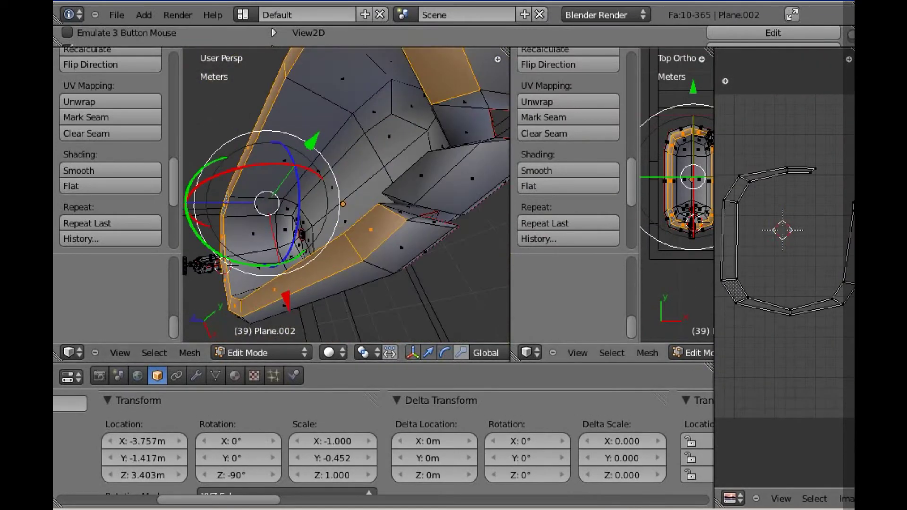
- Reselect all and assign a new UV Grid test image for the checker pattern
key(a)
key(a)
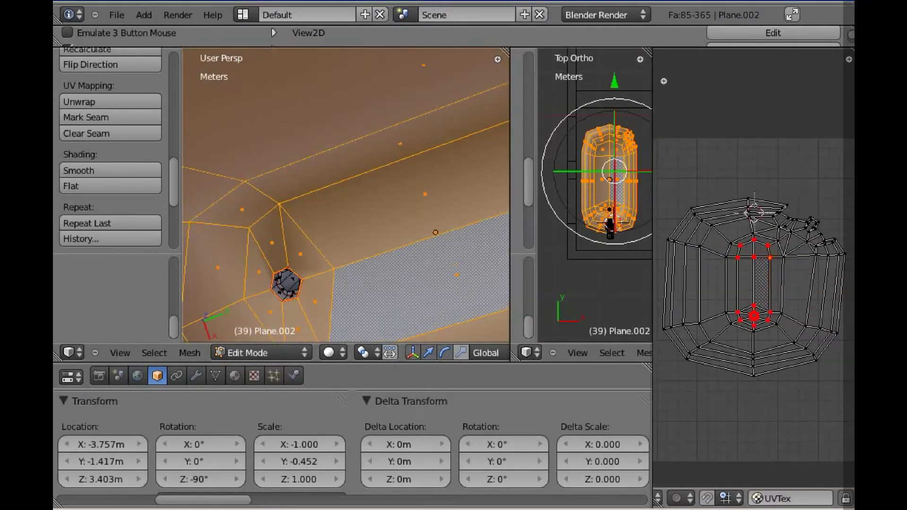
click(749, 499)
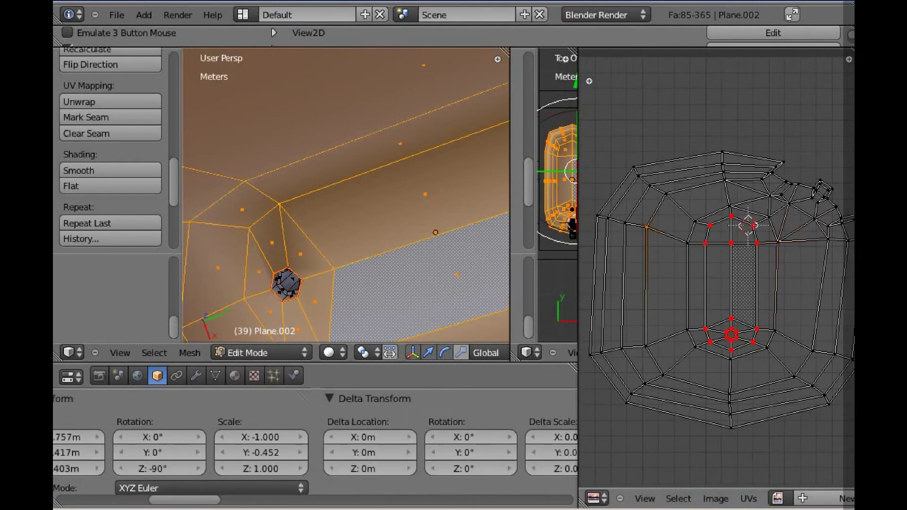
click(845, 499)
click(727, 490)
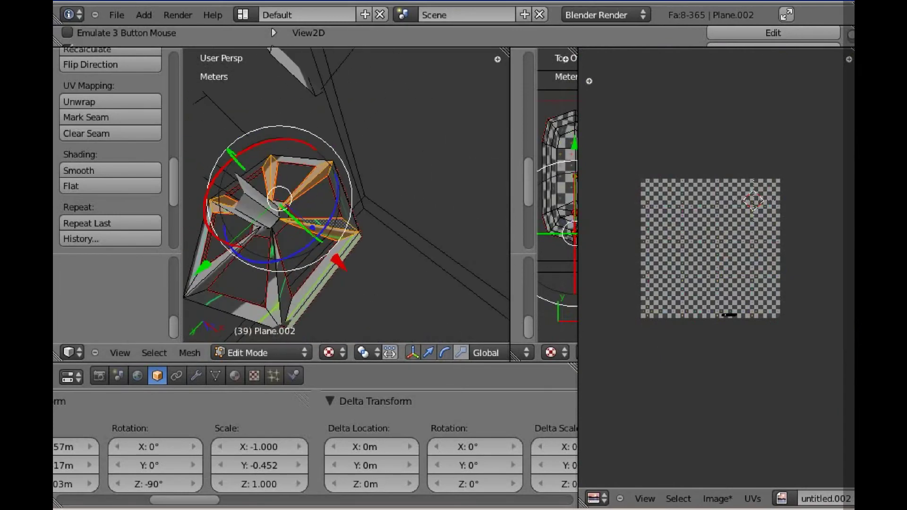
- Re-project the lamp head's UVs from the current view
key(u)
click(514, 175)
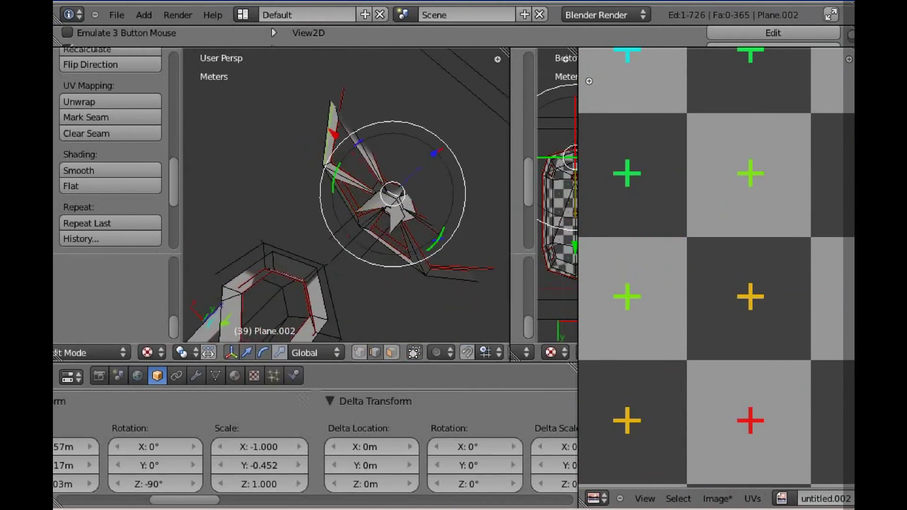
middle_drag(344, 194, 359, 156)
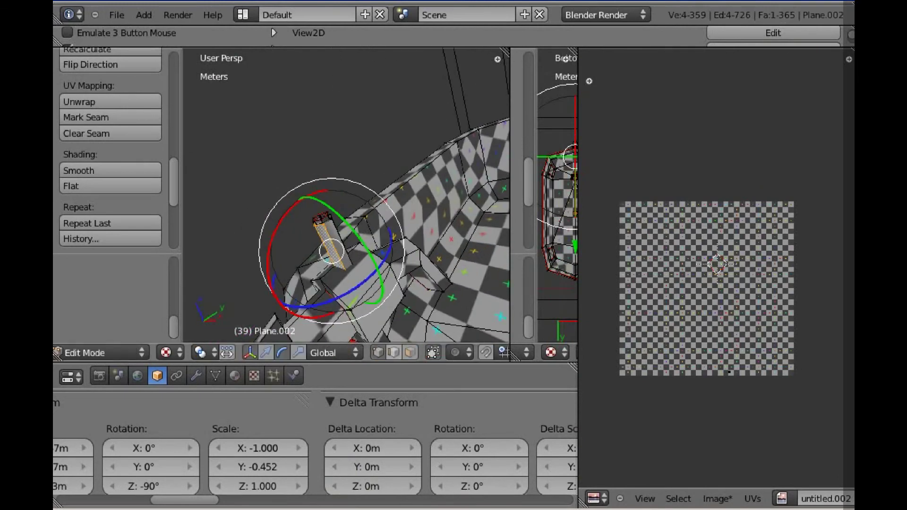
- Mark a seam on the short upright post's edges with Ctrl+E
key(ctrl+e)
click(279, 244)
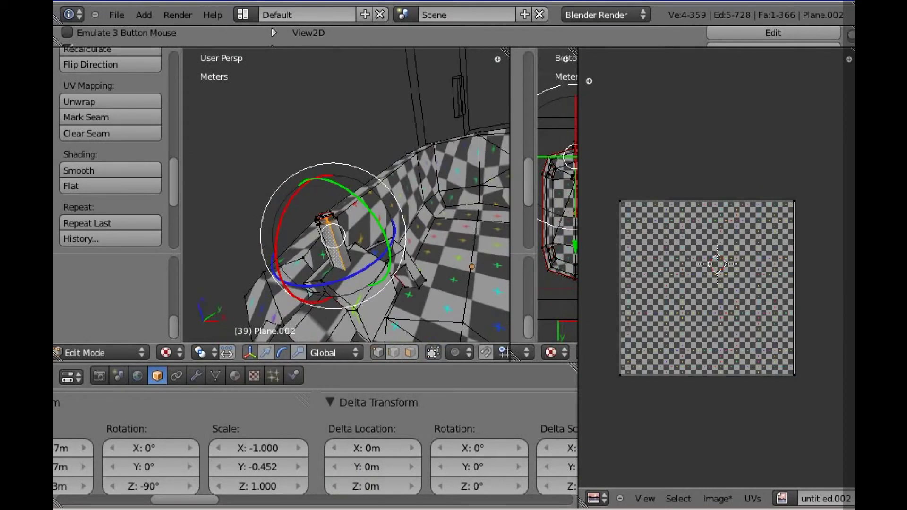
key(ctrl+e)
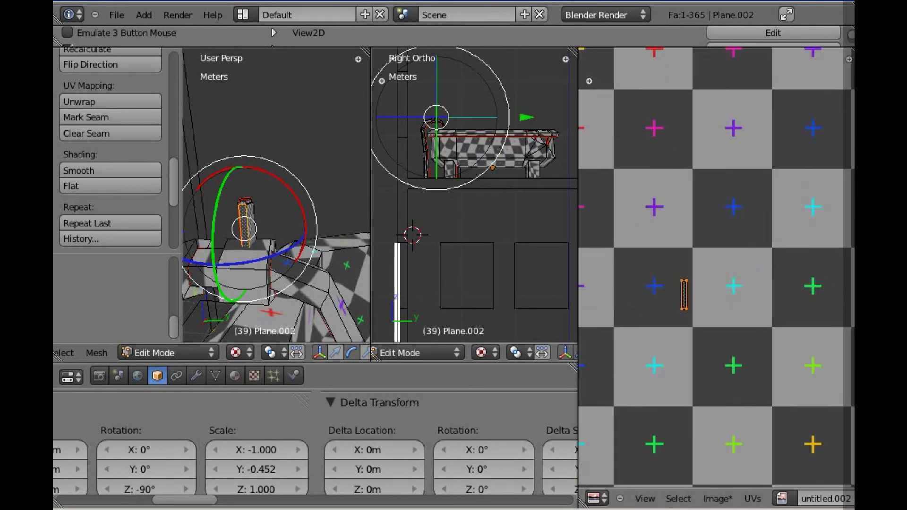
- Select the connected post, frame its UV island and move a selected UV edge
key(ctrl+l)
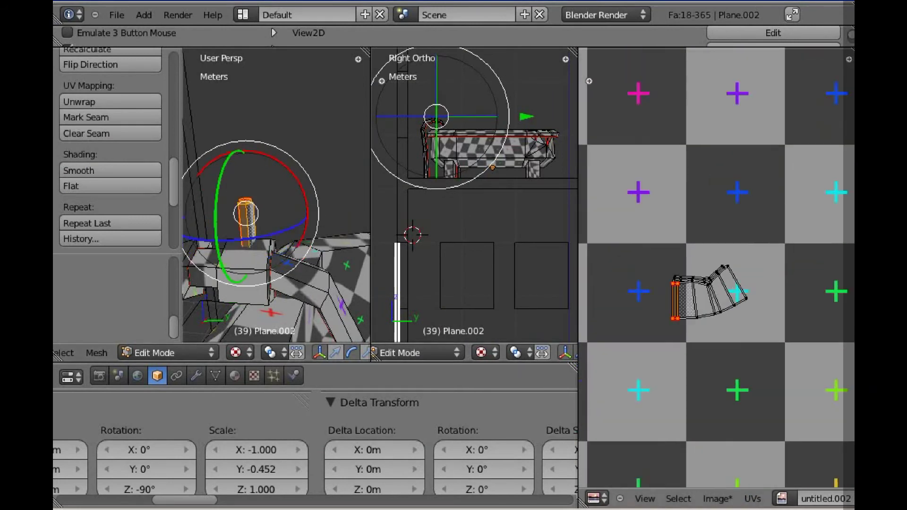
key(KP_Decimal)
click(753, 498)
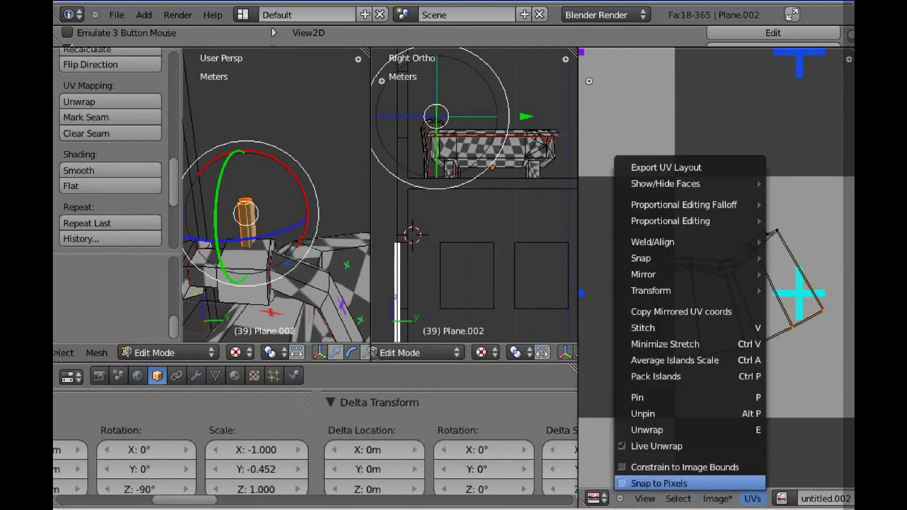
click(661, 461)
key(g)
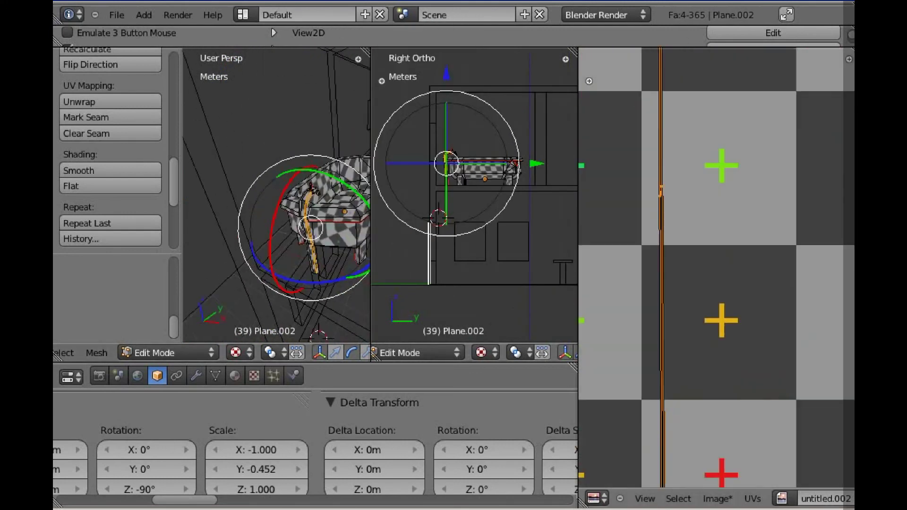
- Re-unwrap the selected lamp arm faces into a long UV strip
key(u)
click(415, 214)
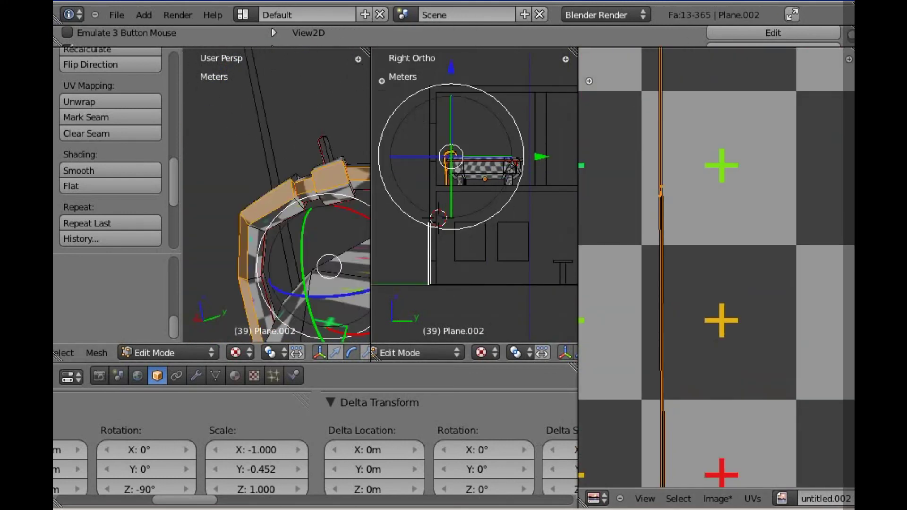
key(u)
click(416, 146)
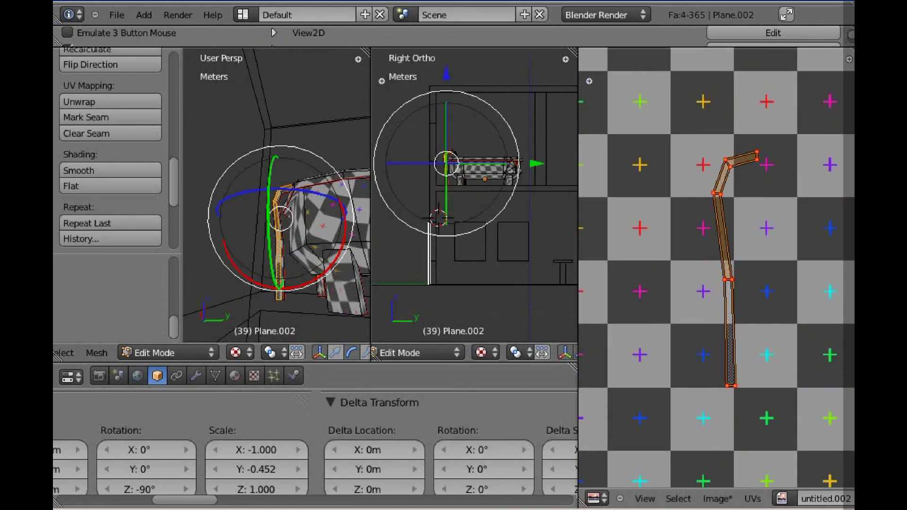
scroll(716, 267, up, 3)
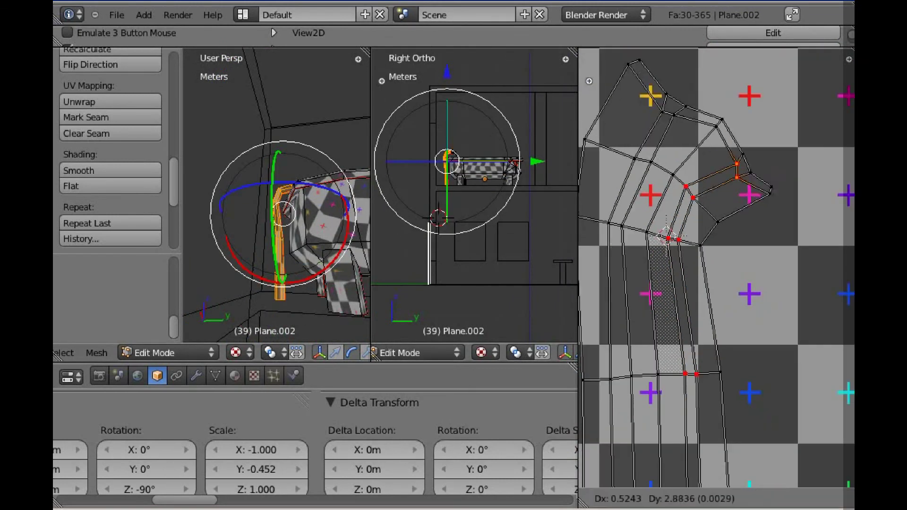